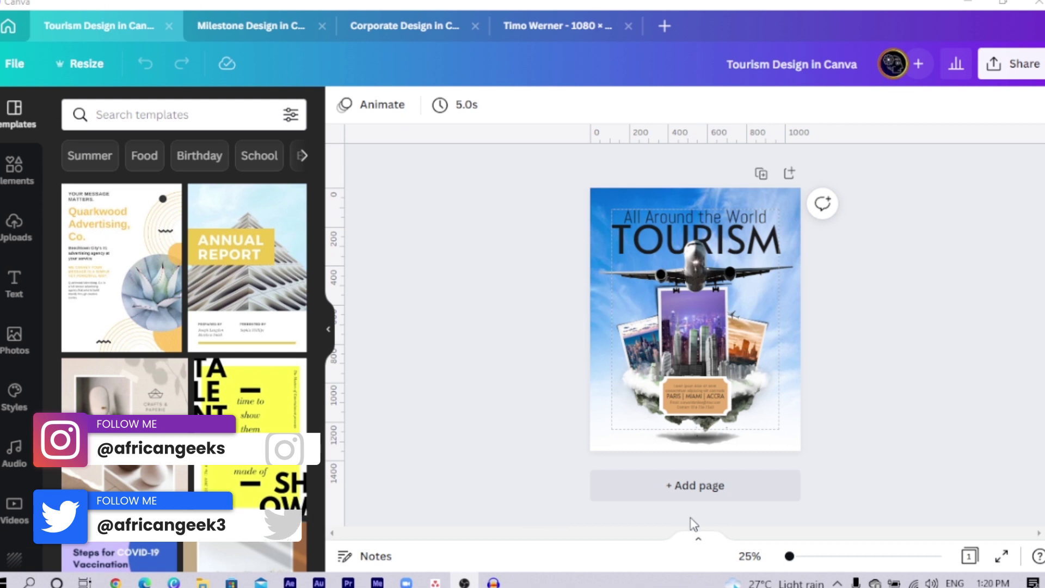
Step: Add a blank second page and place a wispy blue sky photo from a 'clouds' search
click(698, 493)
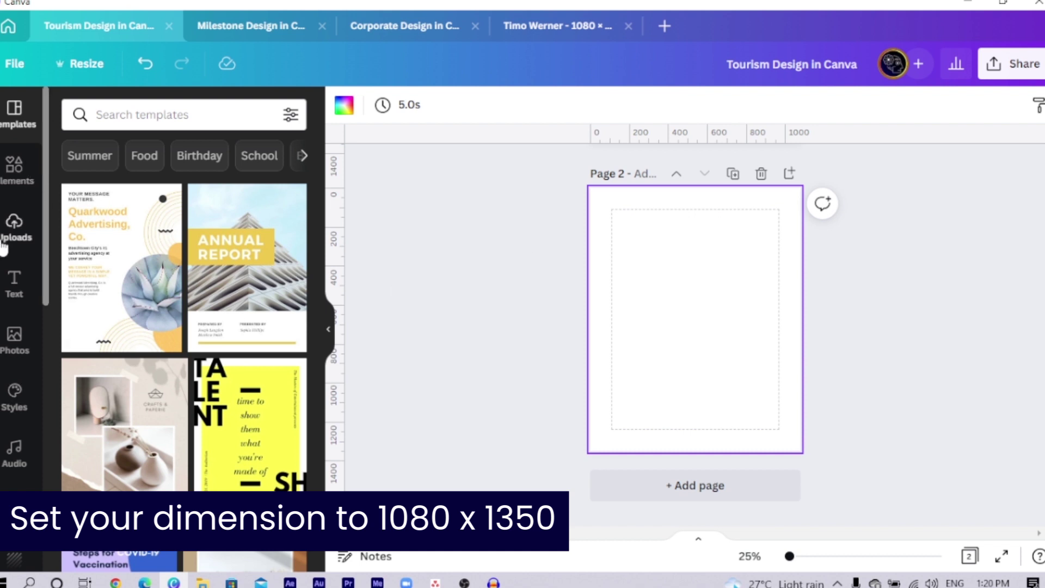
click(15, 338)
click(180, 111)
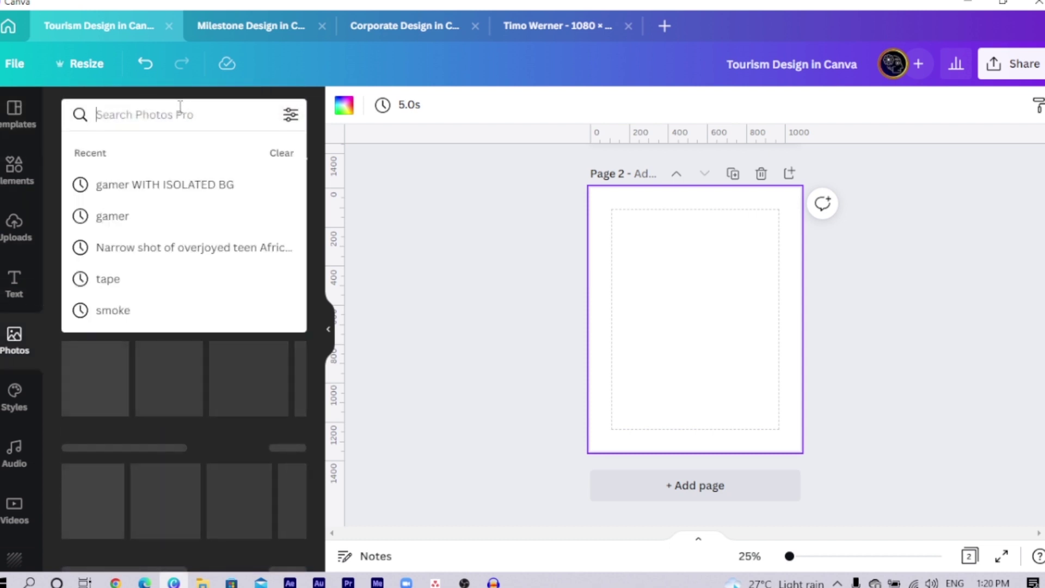
text(clouds)
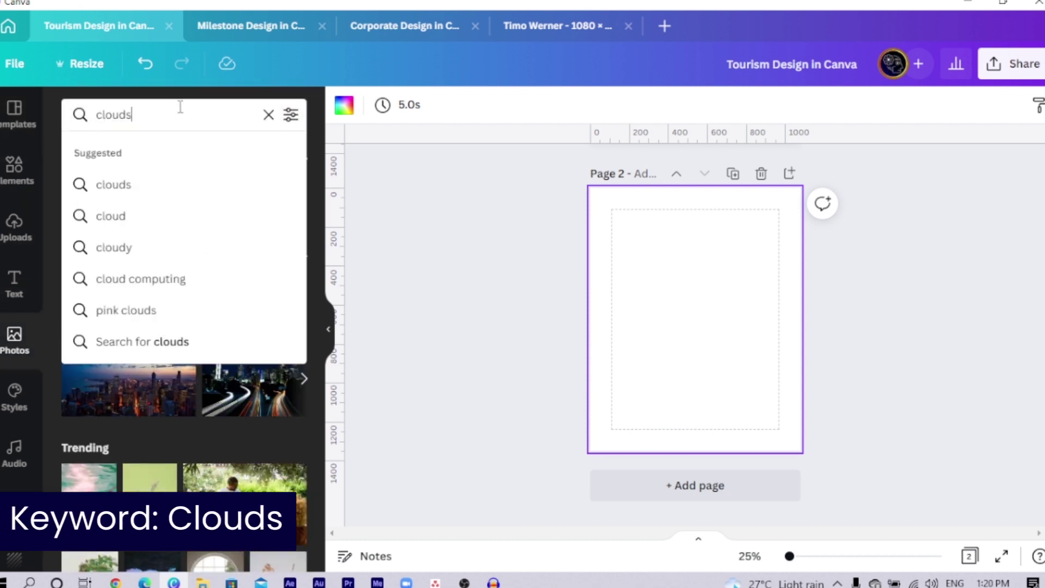
key(Return)
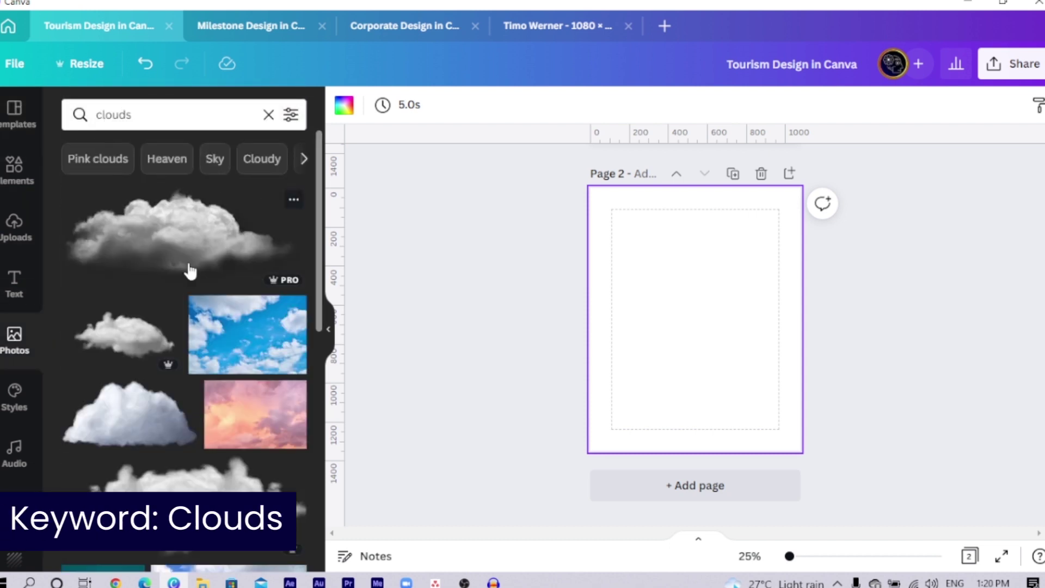
scroll(190, 271, down, 10)
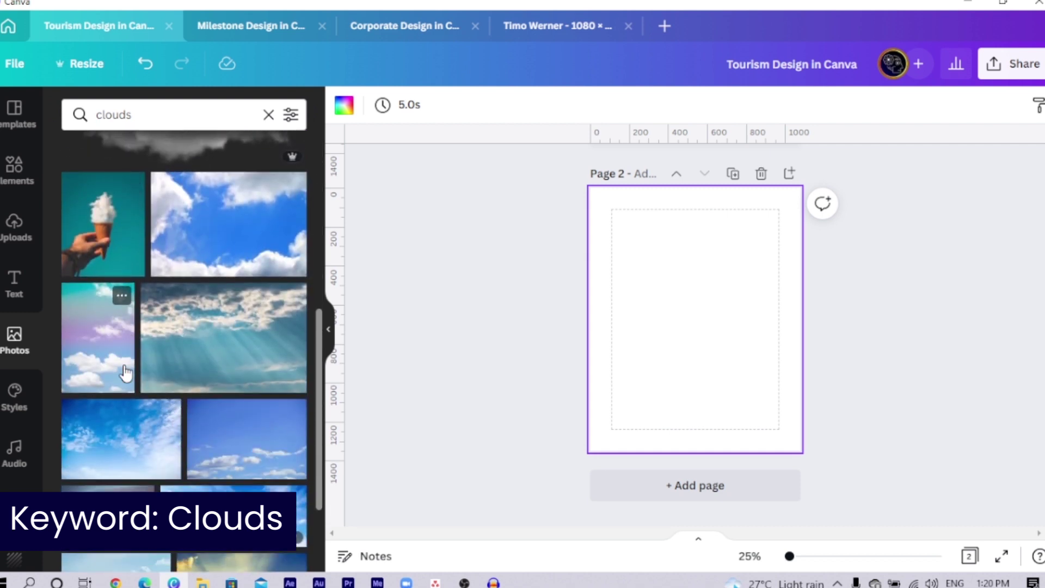
scroll(212, 467, down, 3)
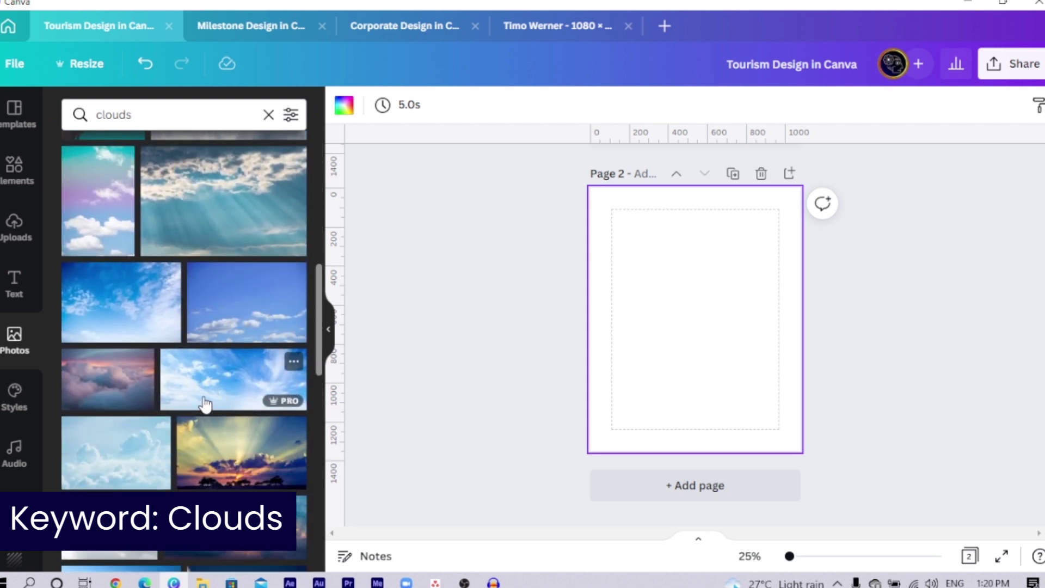
click(254, 401)
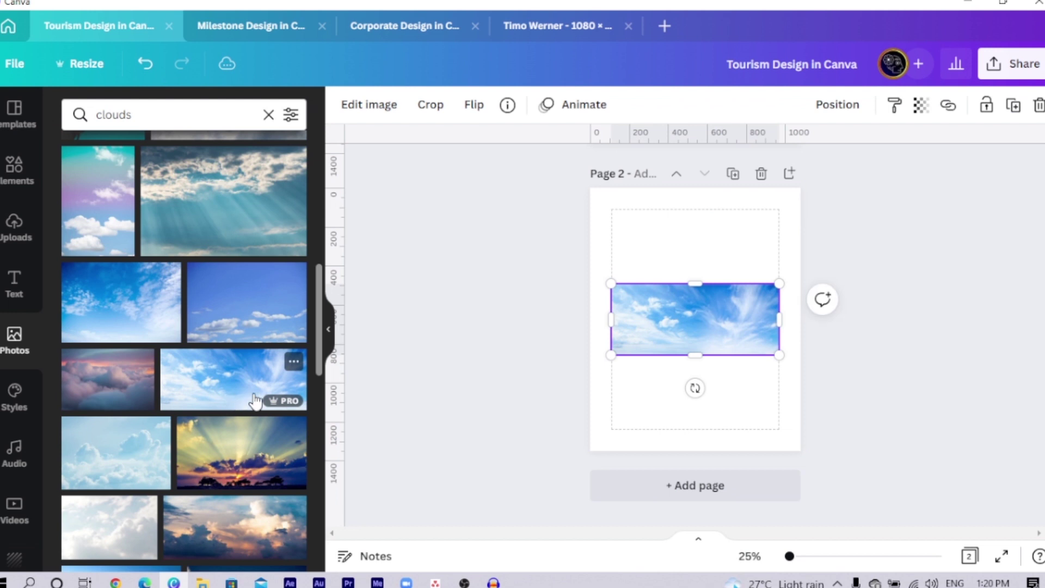
Step: Set the sky photo as the page background and shift it left within the frame
right_click(694, 326)
click(716, 495)
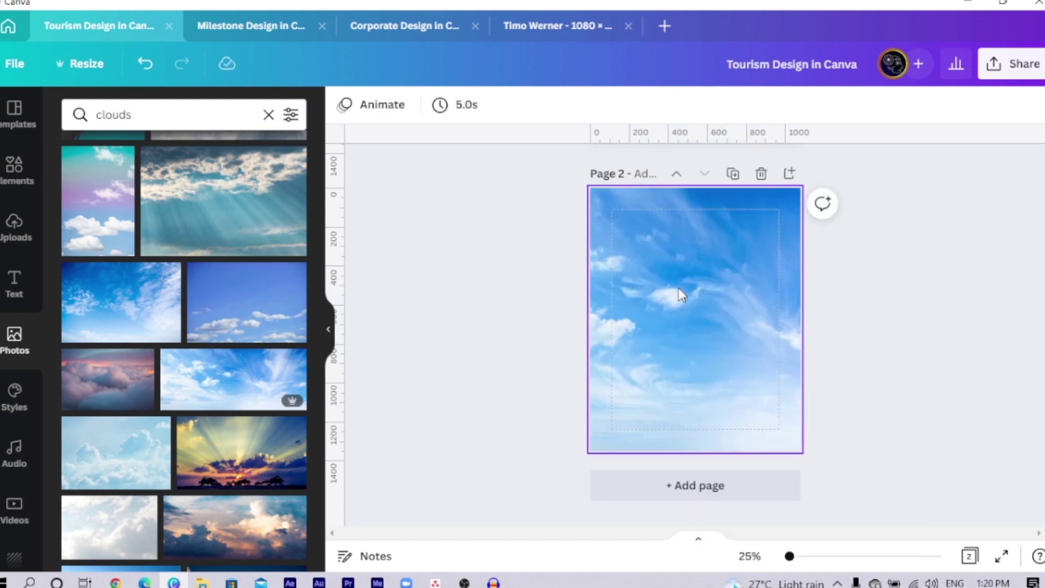
click(738, 309)
double_click(741, 300)
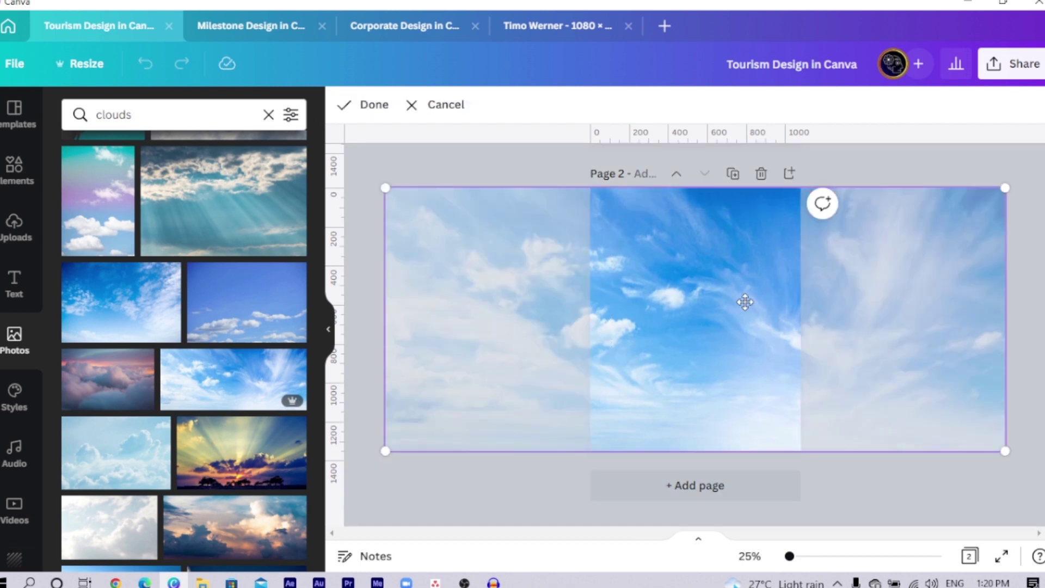
drag(742, 299, 588, 336)
Step: Confirm the shifted background crop so the sweeping wispy cloud streaks fill the page
click(944, 283)
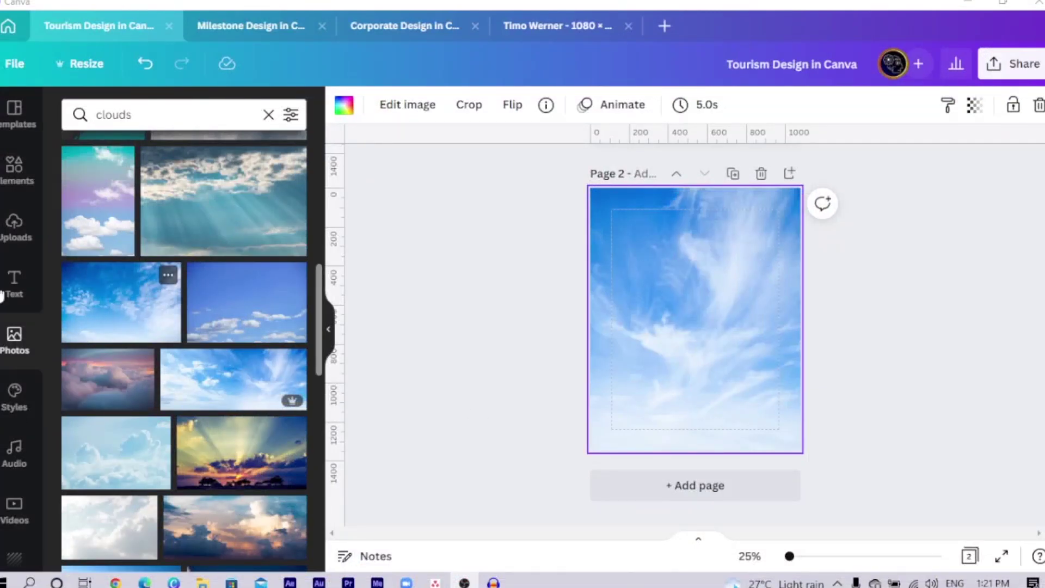
Step: Add the floating city image from Uploads, then move it lower and enlarge it
click(14, 226)
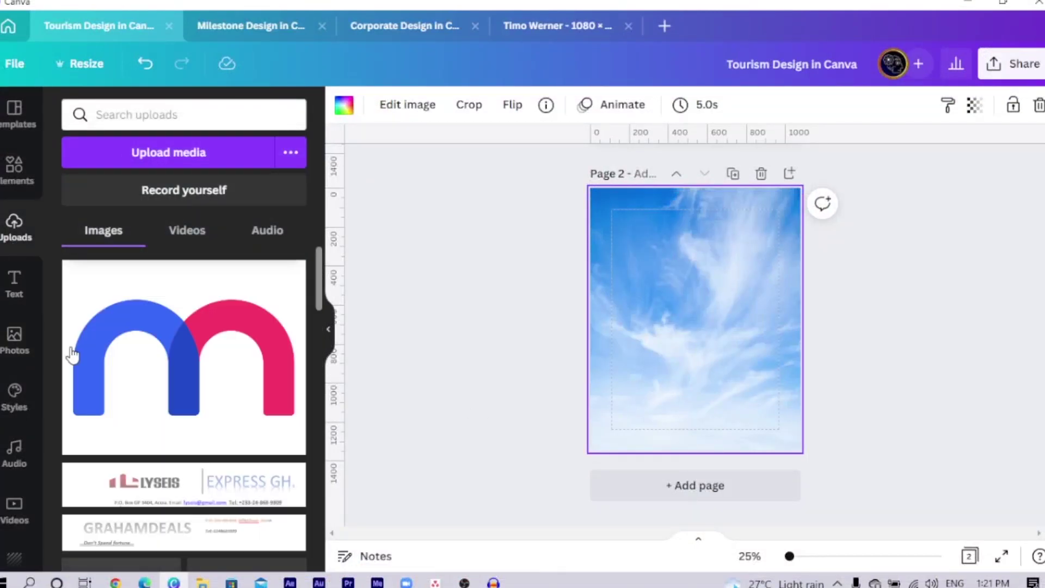
scroll(166, 413, down, 5)
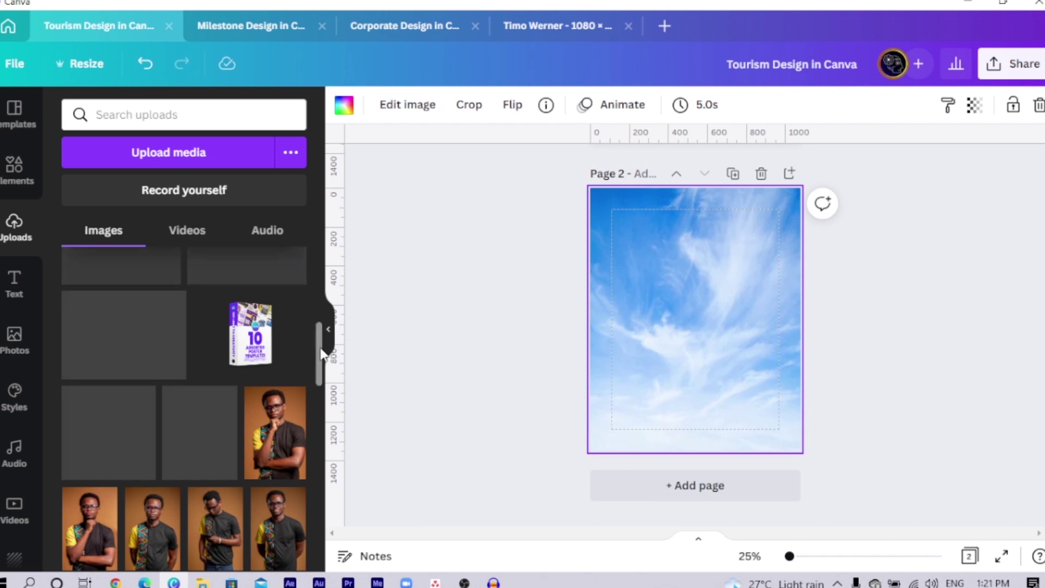
scroll(313, 381, down, 10)
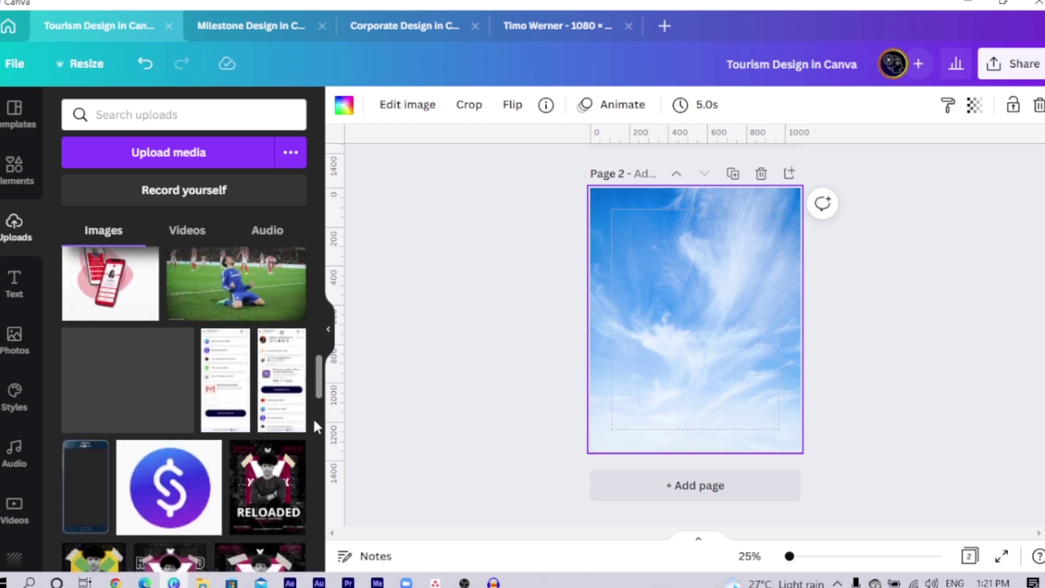
scroll(312, 417, down, 10)
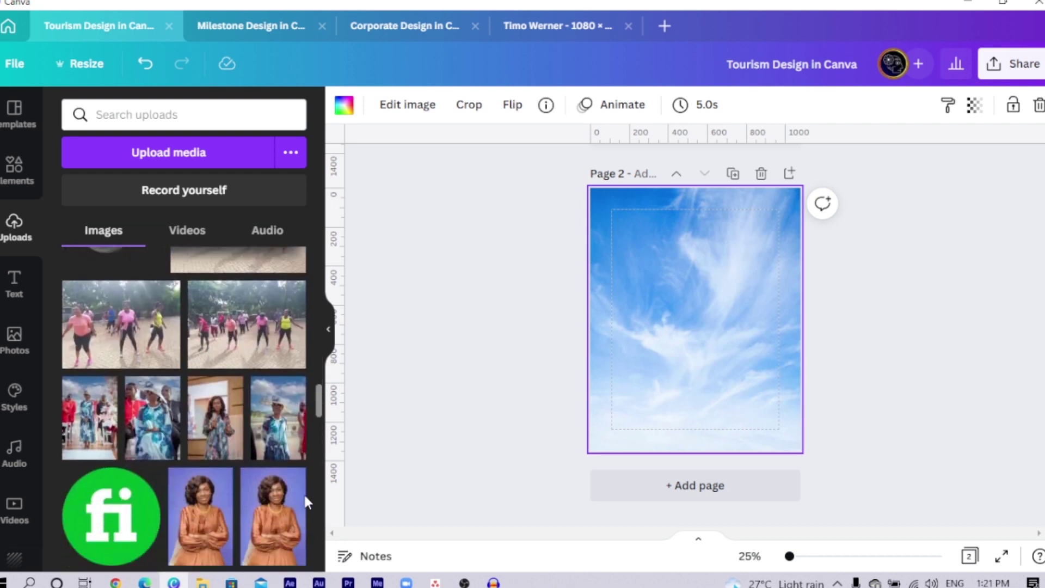
scroll(303, 512, down, 5)
scroll(316, 430, up, 15)
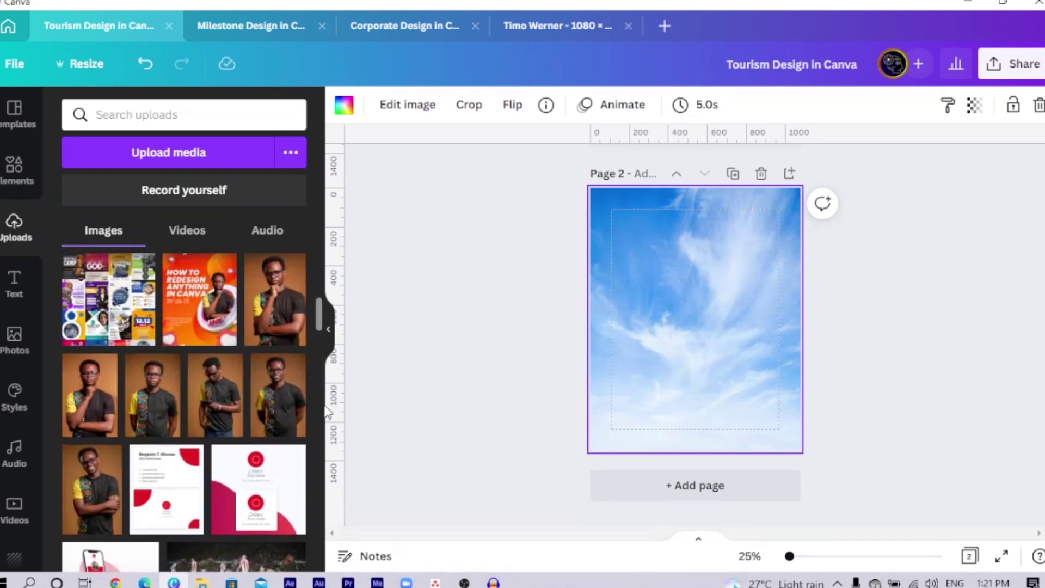
scroll(327, 403, up, 4)
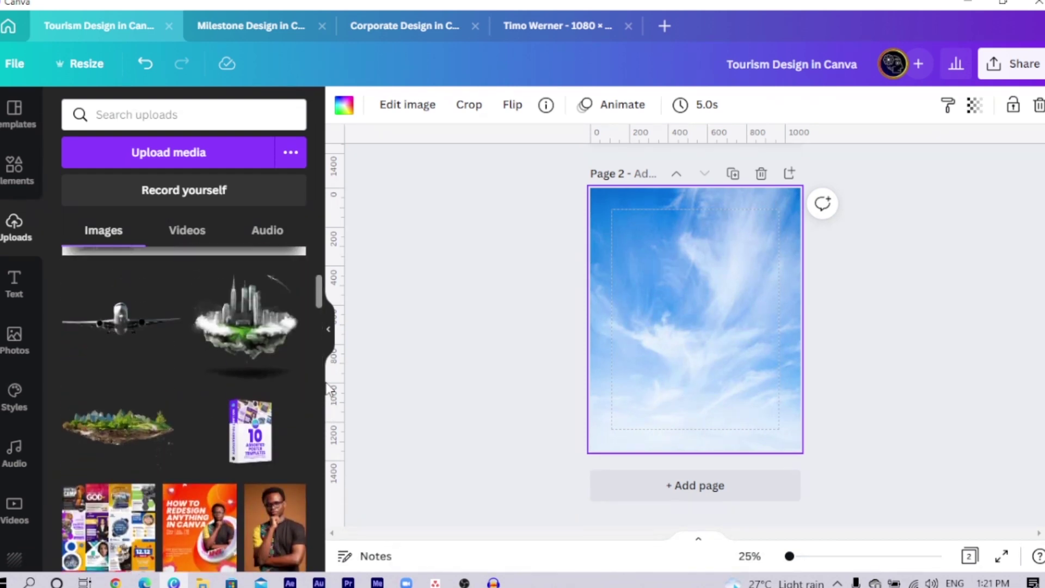
click(238, 337)
drag(682, 339, 671, 394)
drag(750, 321, 815, 304)
mouse_move(735, 410)
mouse_down()
mouse_move(716, 407)
mouse_move(722, 403)
mouse_up()
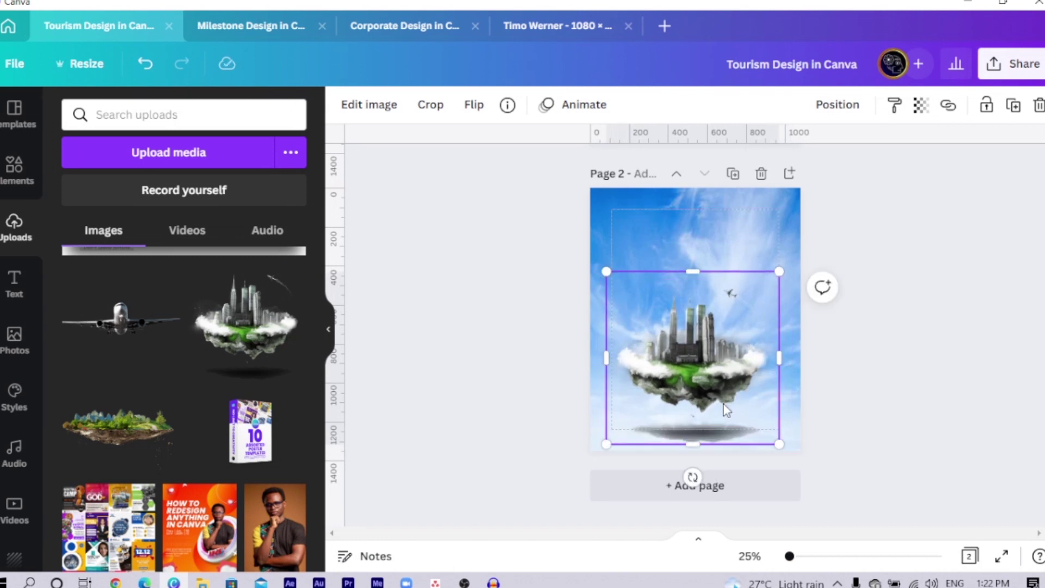
key(ctrl+z)
Step: Duplicate the city and crop the copy into a shadow strip beneath the trimmed island
key(ctrl+d)
drag(726, 409, 726, 281)
drag(688, 221, 727, 281)
click(713, 388)
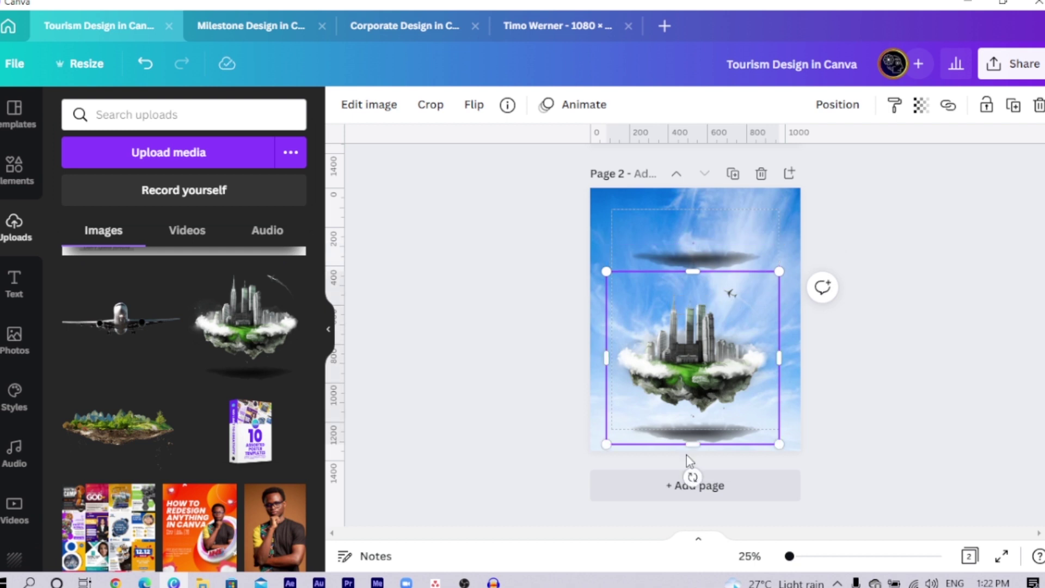
drag(687, 447, 684, 422)
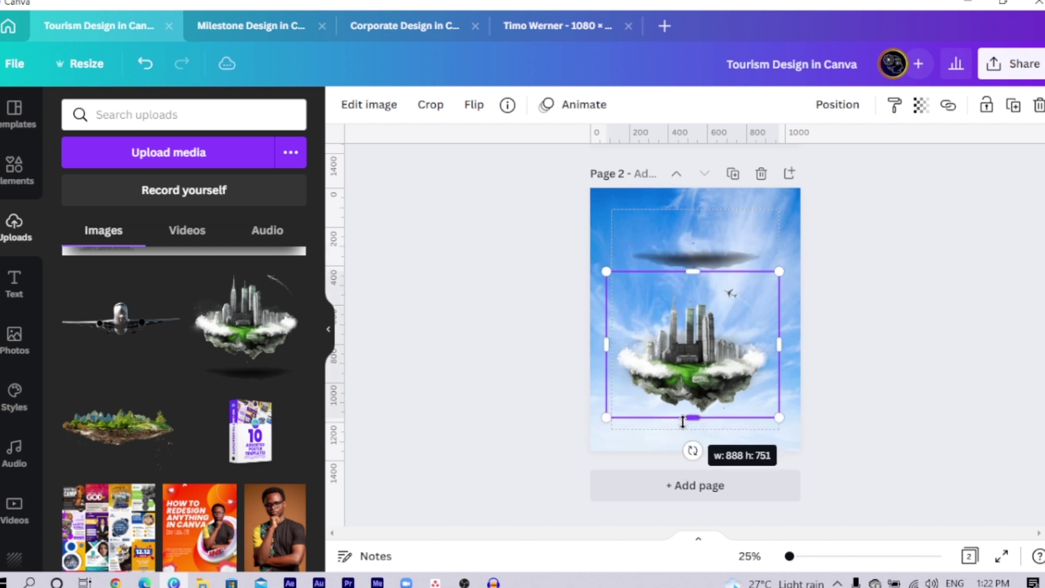
click(702, 256)
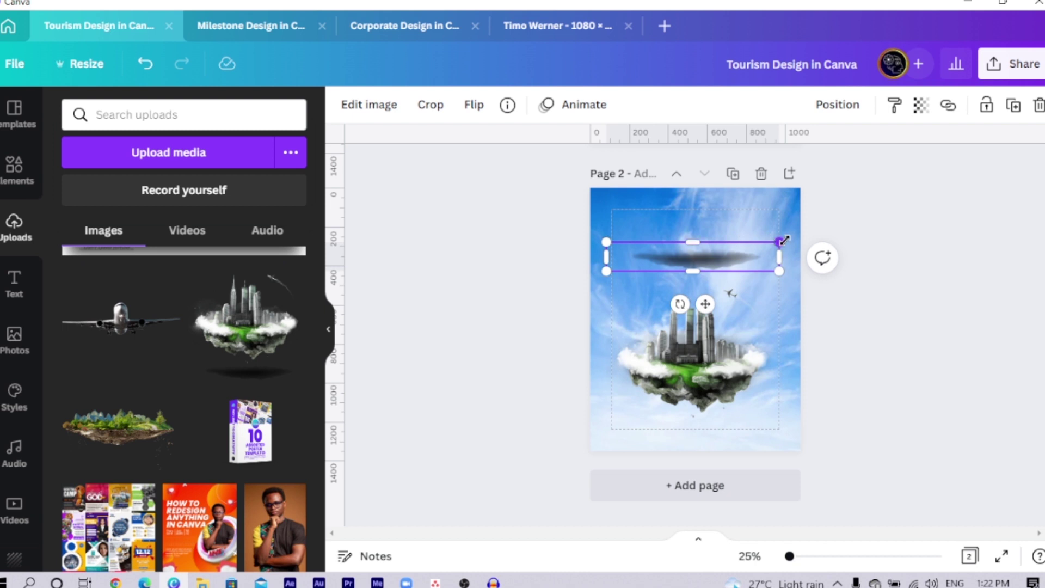
drag(781, 241, 707, 469)
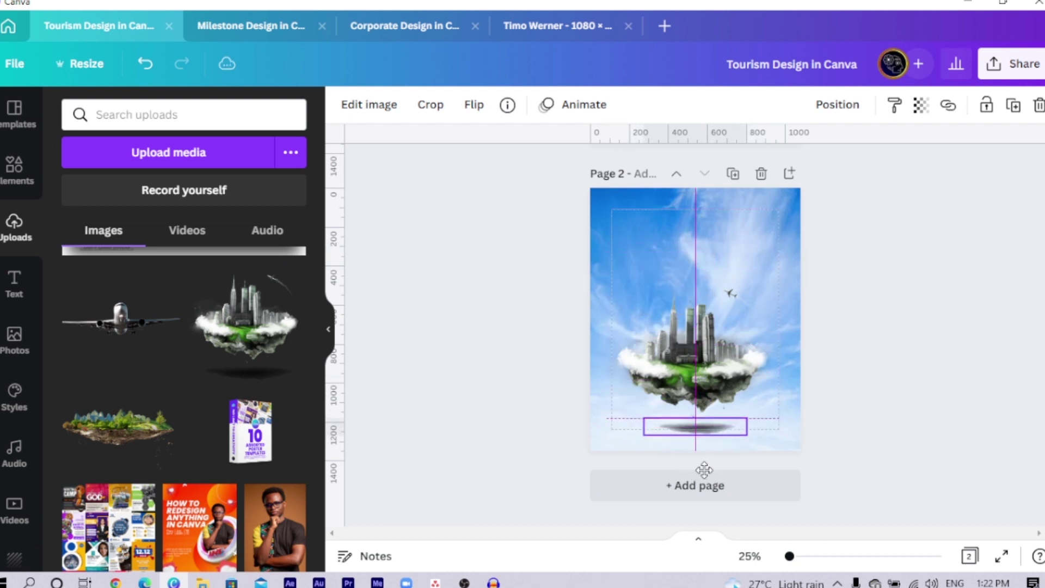
Step: Select the island shadow and city image together and lock them in place
click(715, 375)
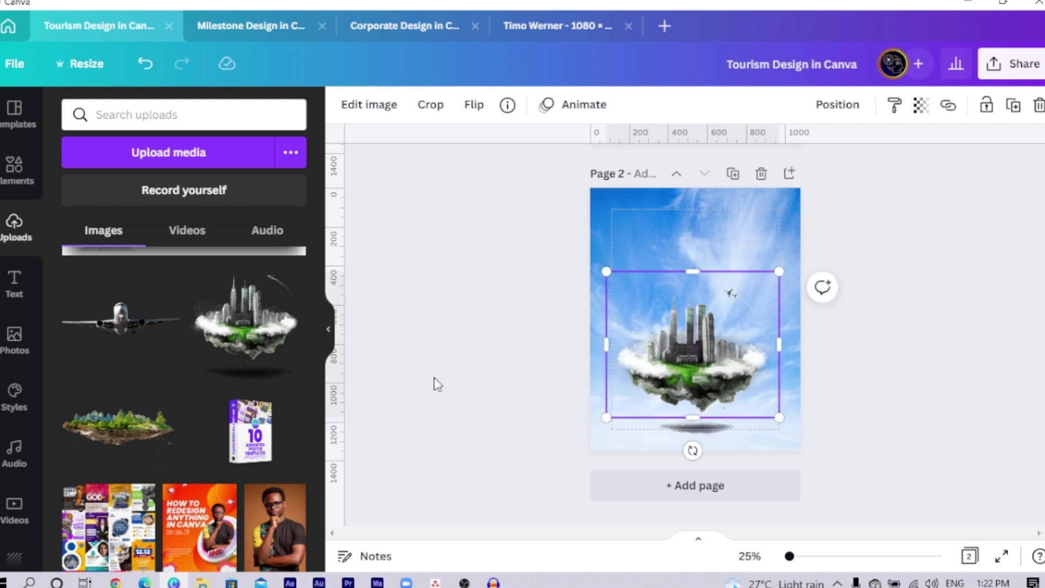
click(499, 297)
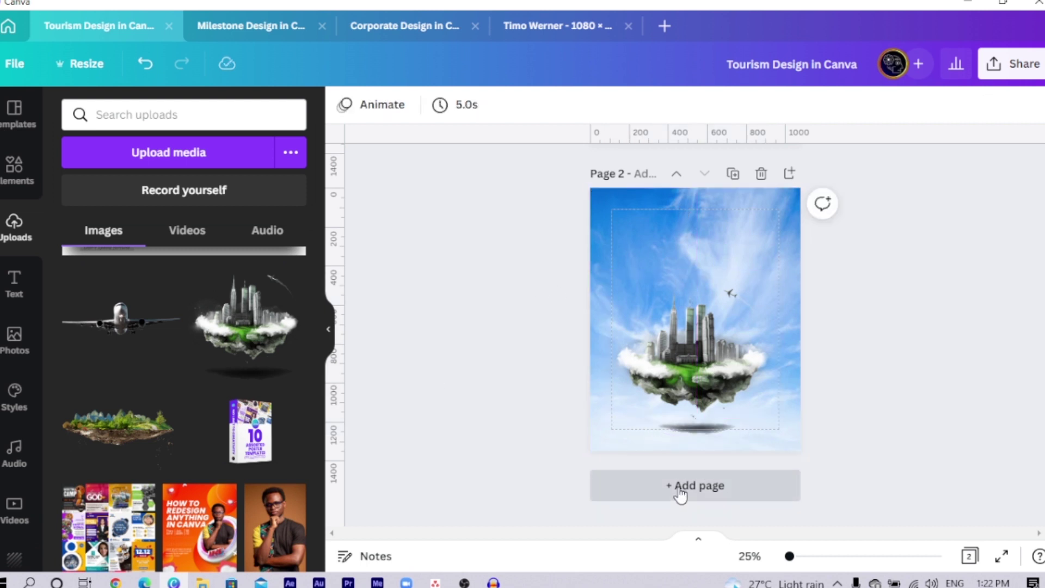
click(695, 432)
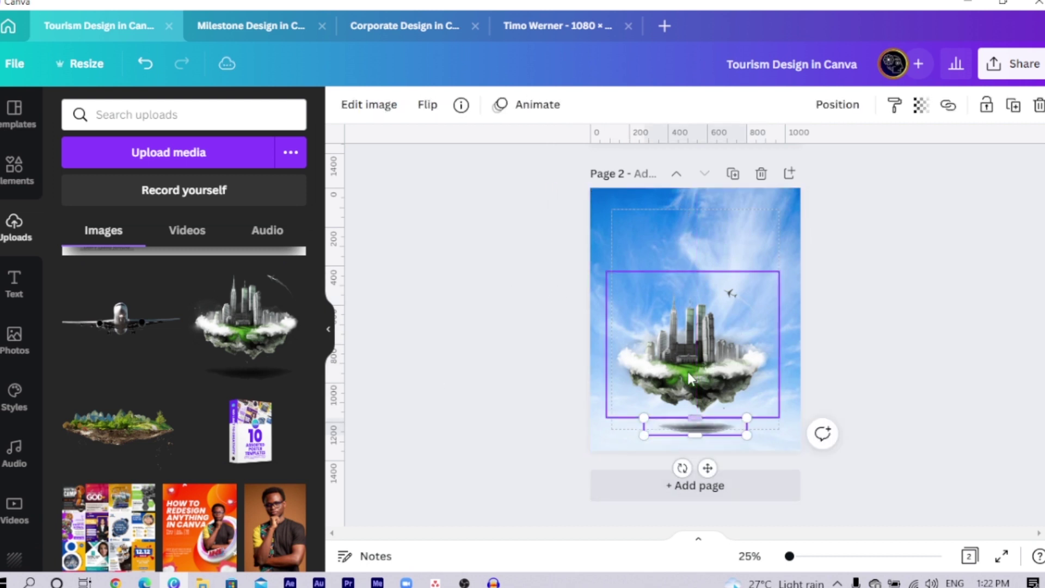
shift+click(690, 357)
click(983, 120)
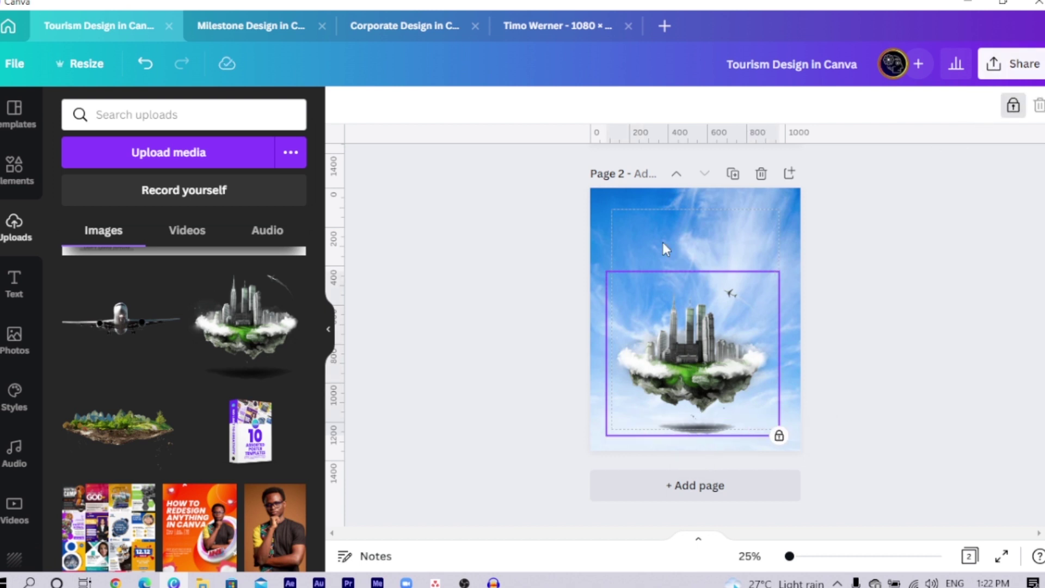
click(704, 233)
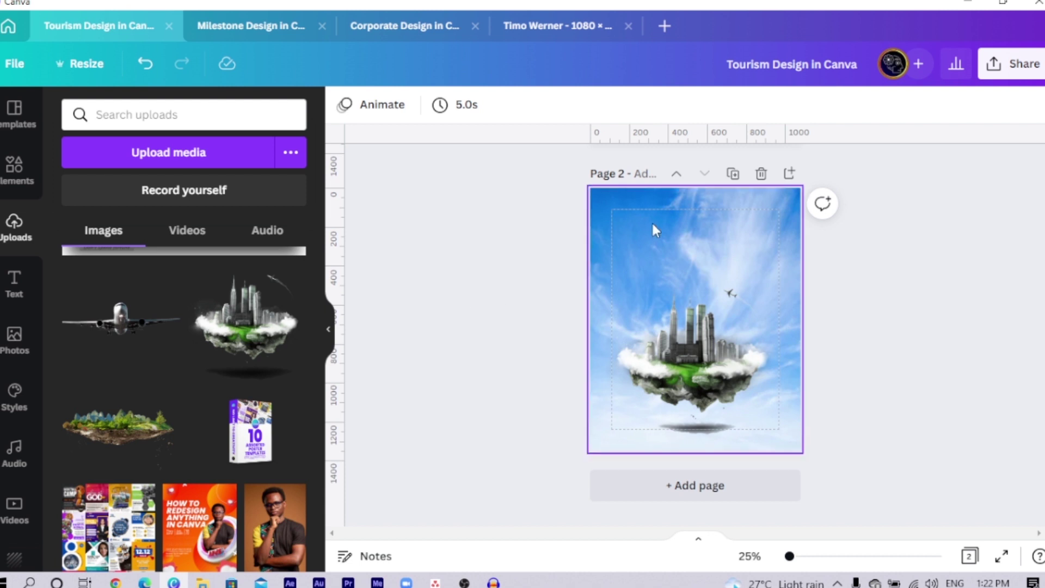
Step: Add a square with R, stretch it taller and wider over the island, and fill it white
key(r)
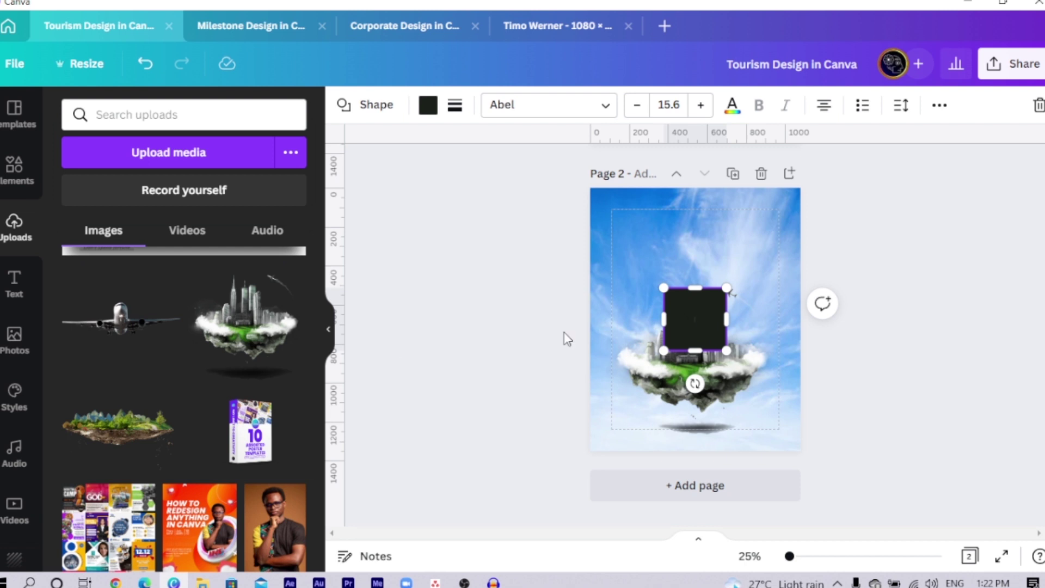
click(10, 186)
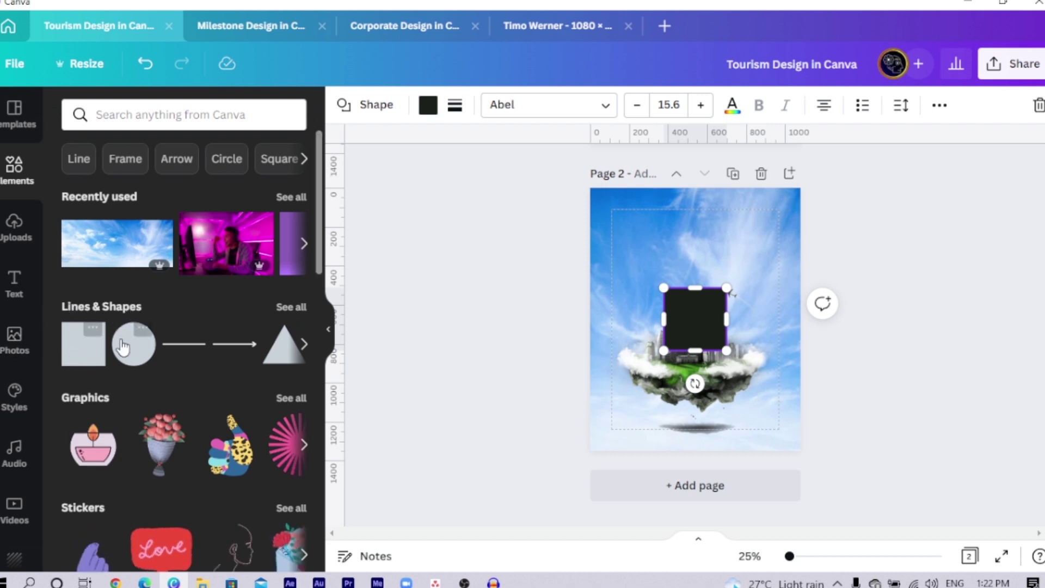
drag(699, 286, 699, 250)
drag(664, 300, 644, 301)
drag(685, 350, 685, 355)
key(ctrl+plus)
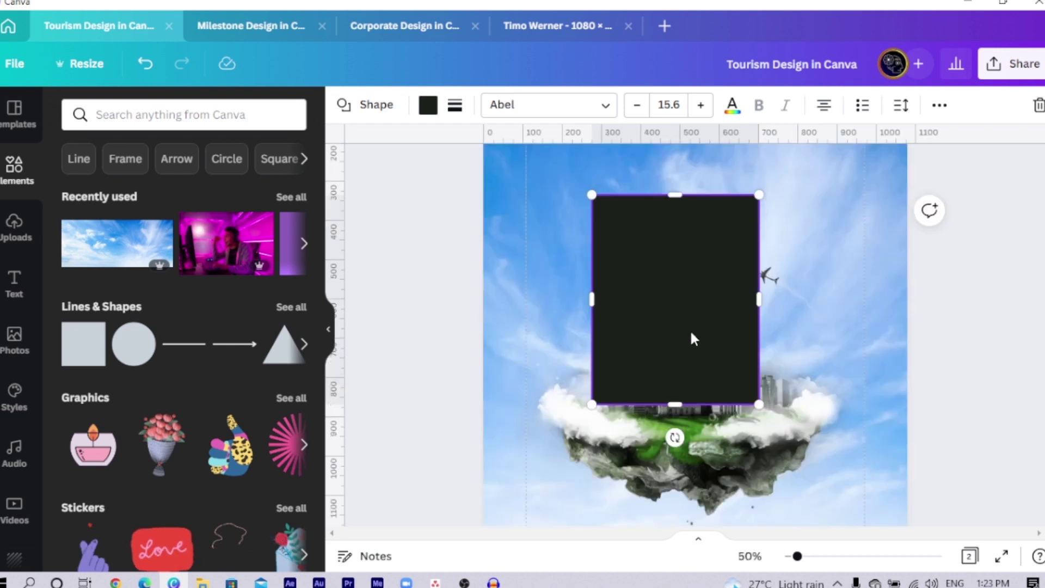
drag(759, 350, 765, 352)
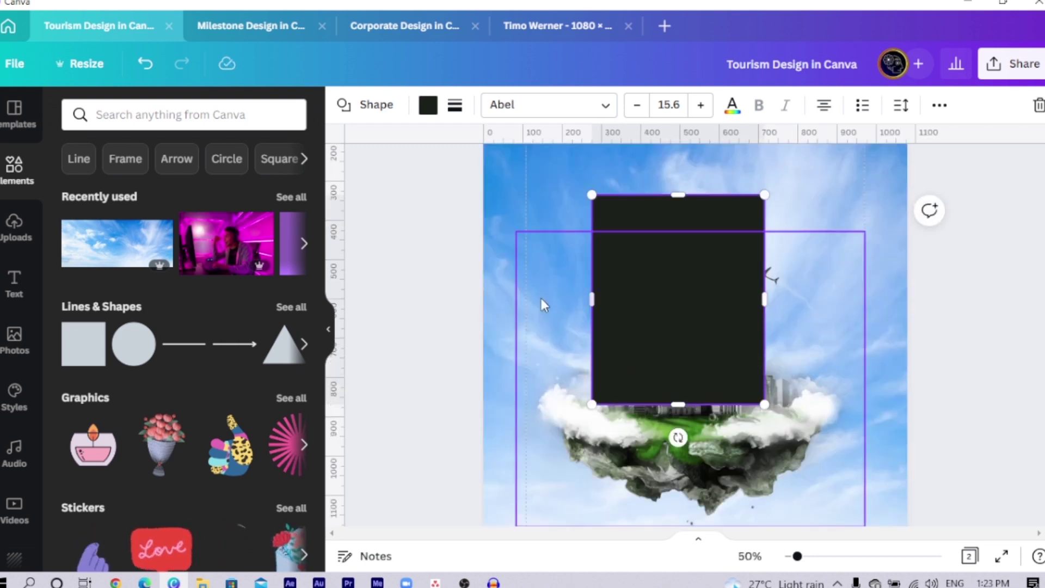
click(428, 105)
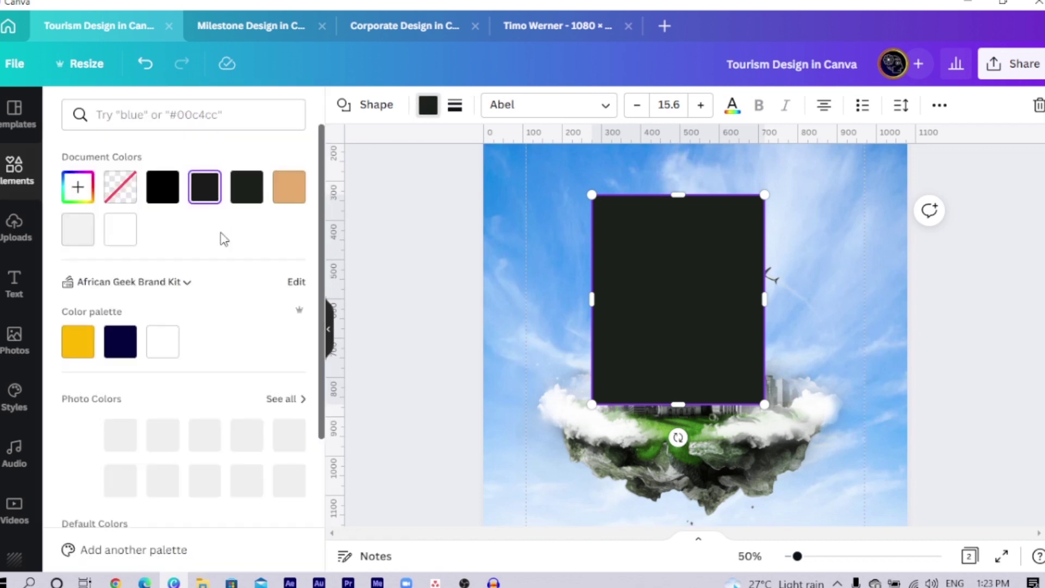
click(120, 228)
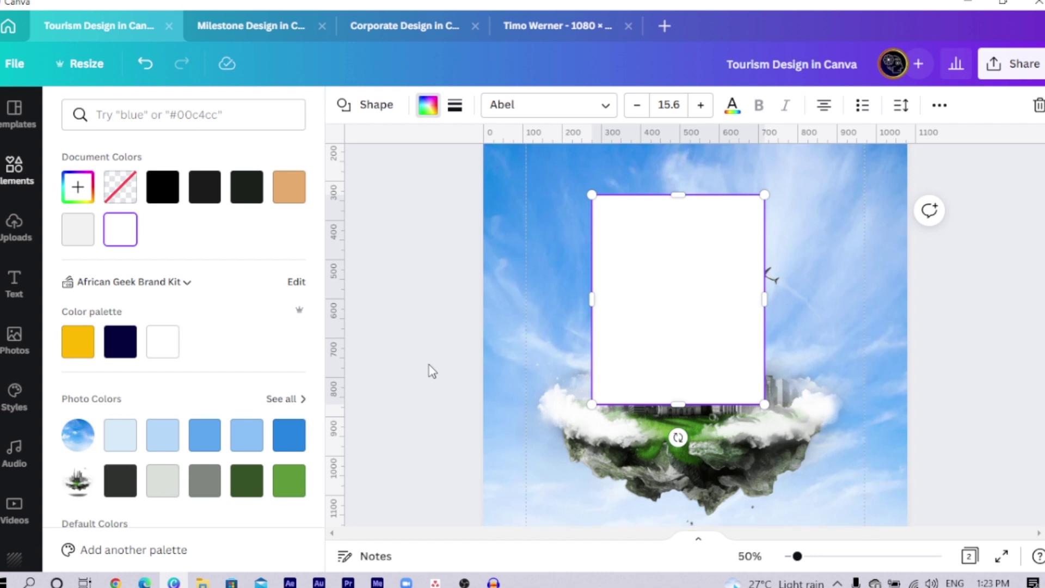
Step: Add a one-cell image grid from Elements to the page
click(15, 170)
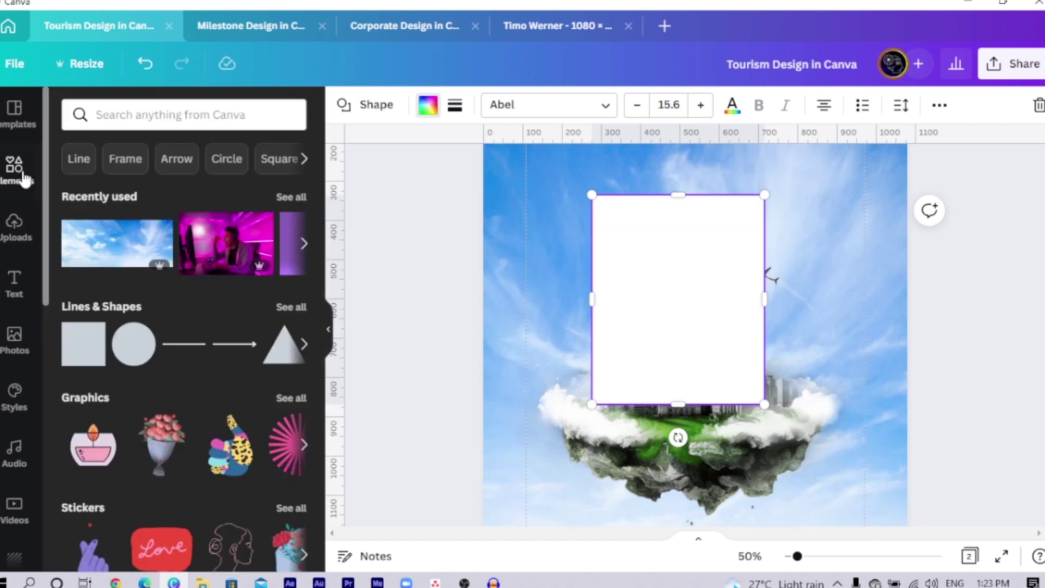
scroll(195, 356, down, 15)
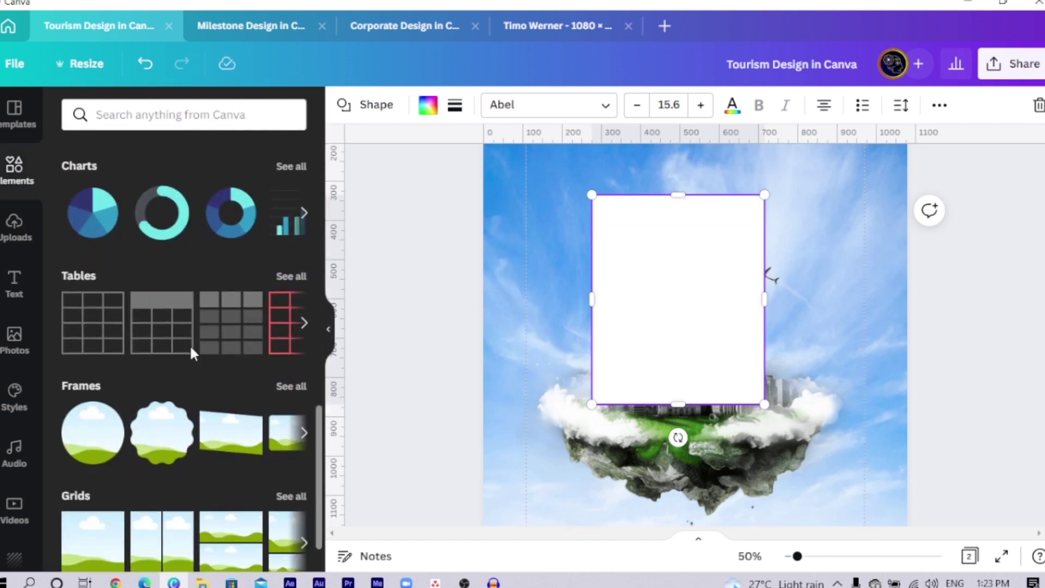
click(98, 527)
scroll(211, 502, up, 3)
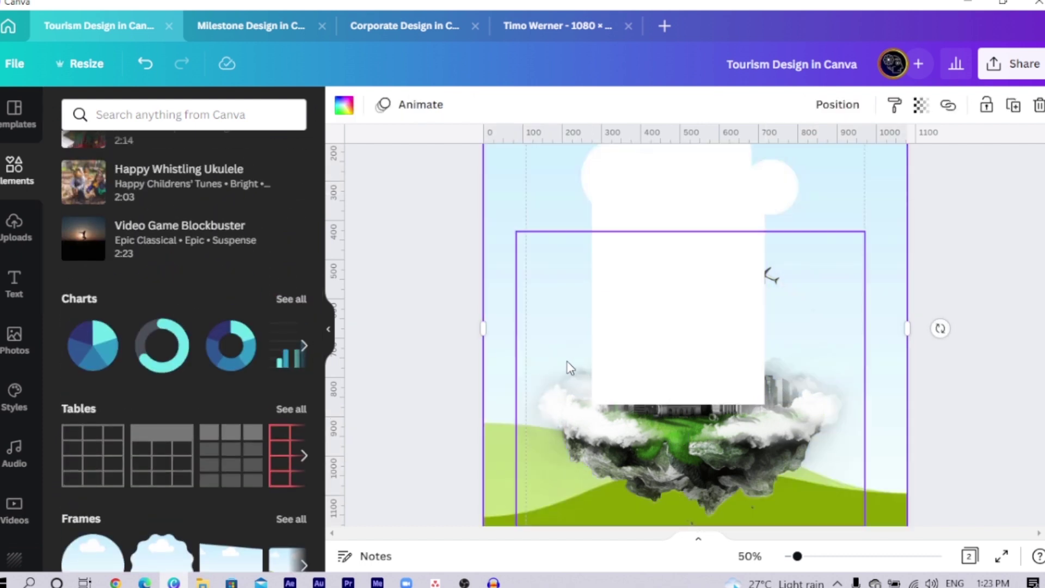
scroll(670, 193, down, 6)
scroll(683, 220, up, 1)
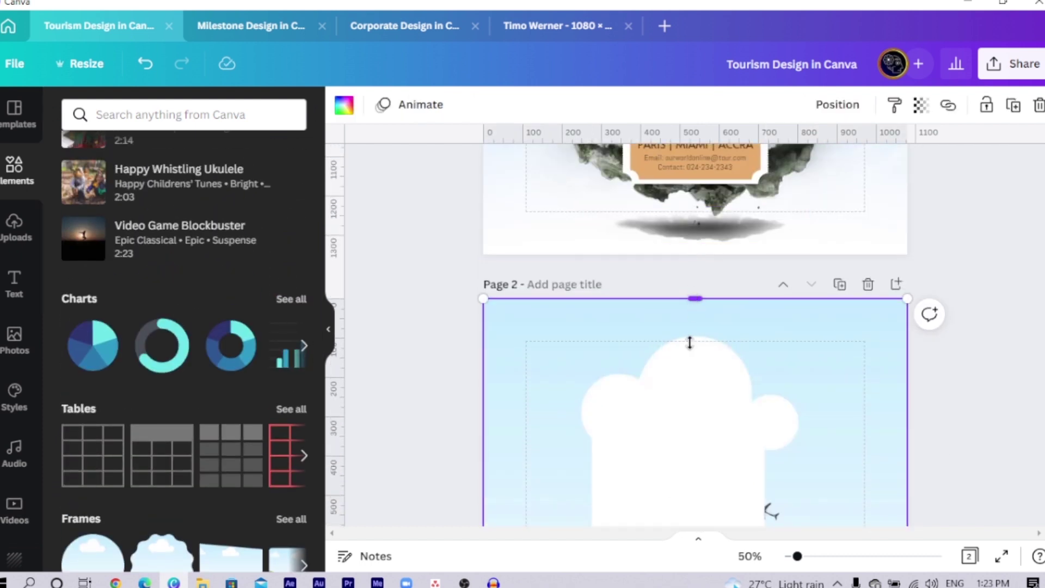
Step: Shrink the grid to fit inside the white rectangle and centre it, leaving a white border
drag(687, 378, 669, 436)
scroll(690, 480, down, 5)
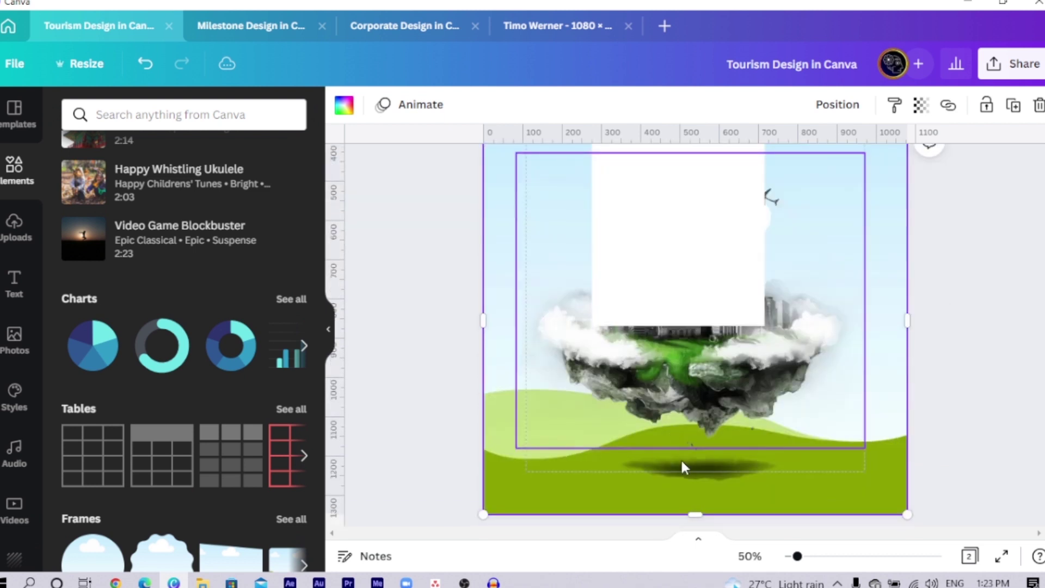
drag(692, 495, 677, 319)
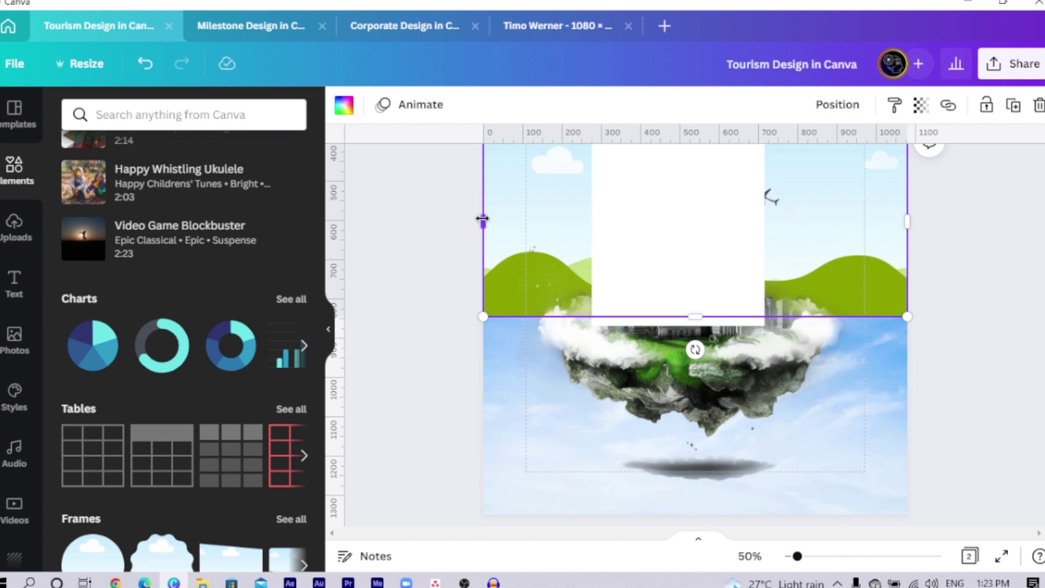
drag(486, 222, 599, 221)
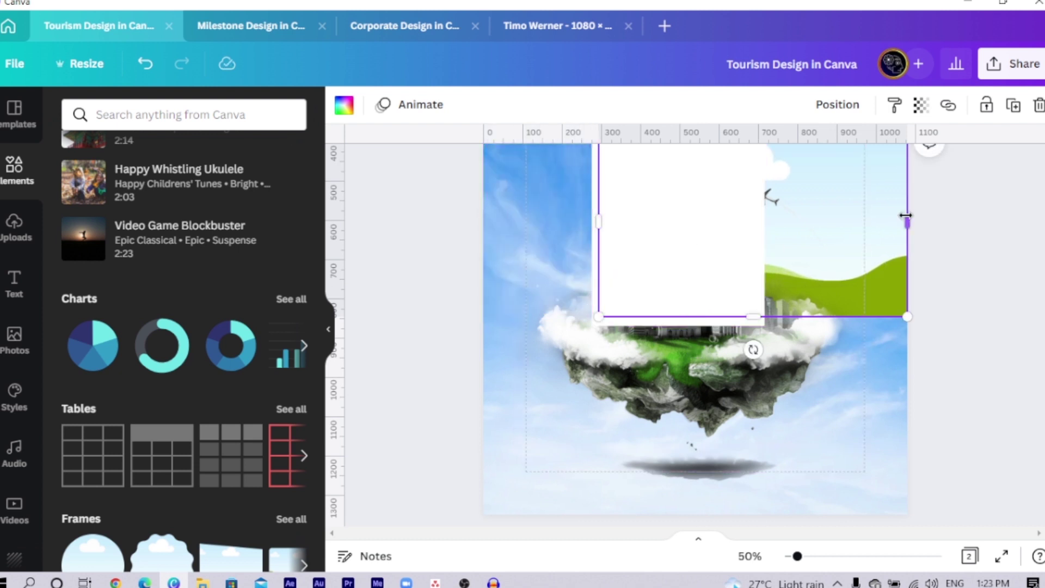
drag(905, 215, 751, 216)
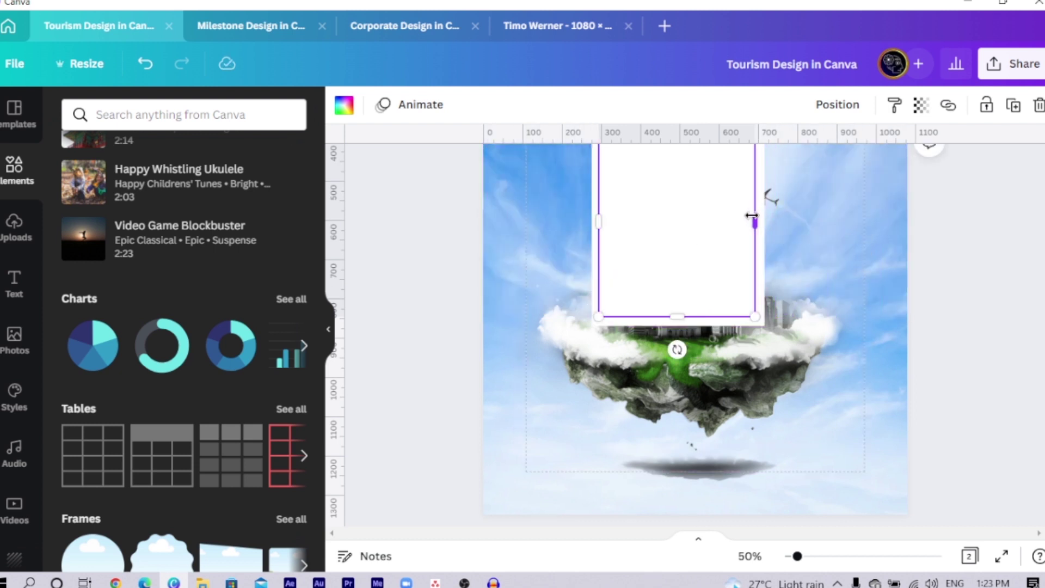
scroll(769, 276, up, 2)
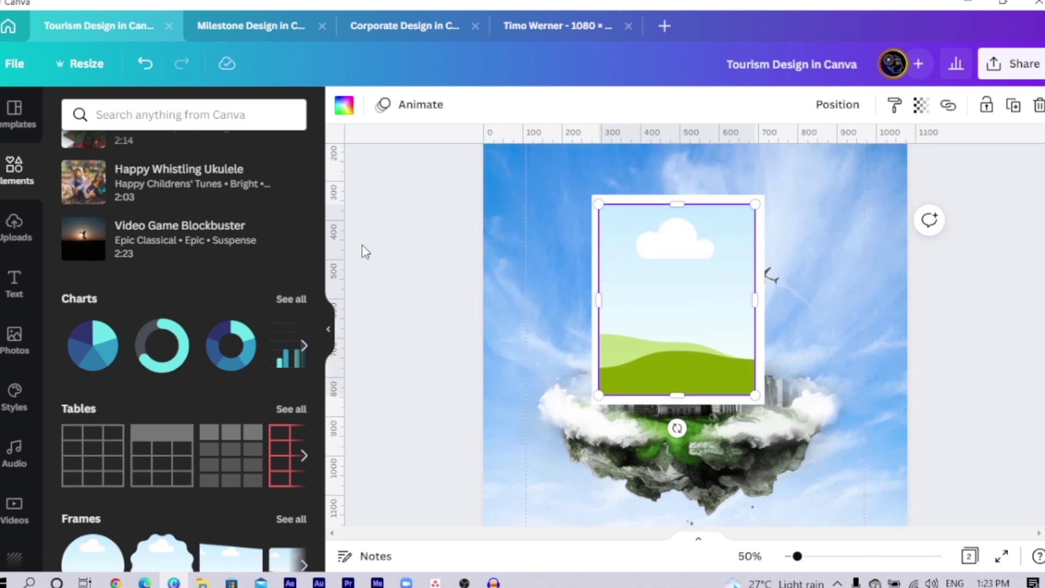
drag(676, 332, 675, 326)
key(Escape)
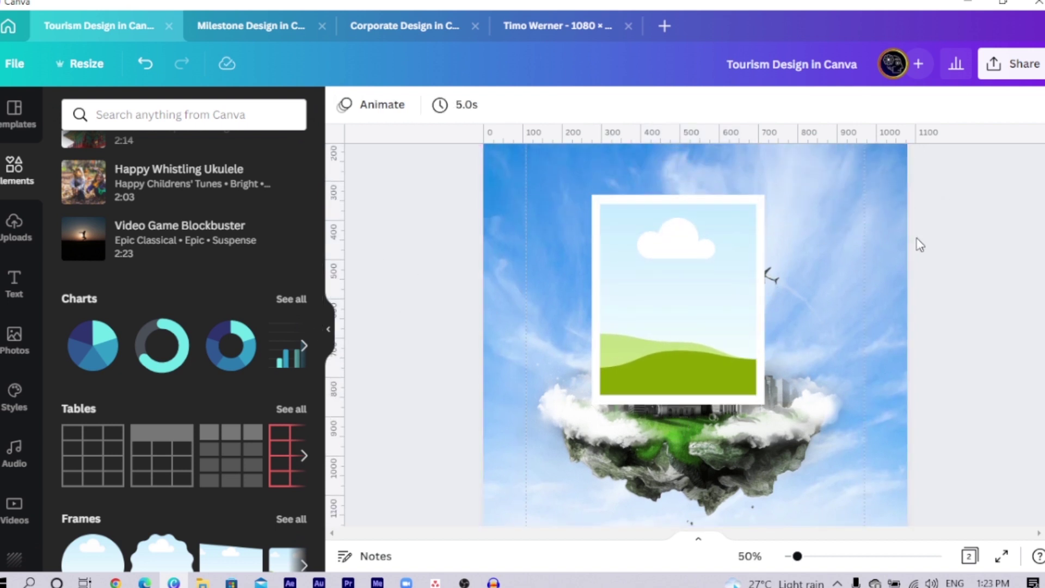
Step: Move the photo print left beside the city towers and browse Uploads for a shadow image
drag(526, 212, 635, 286)
click(447, 263)
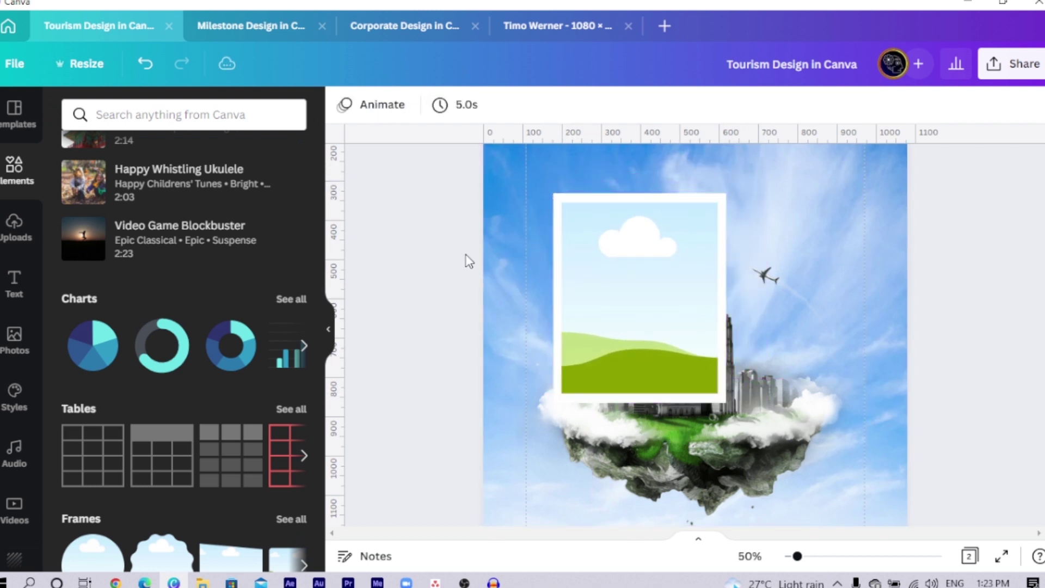
click(12, 231)
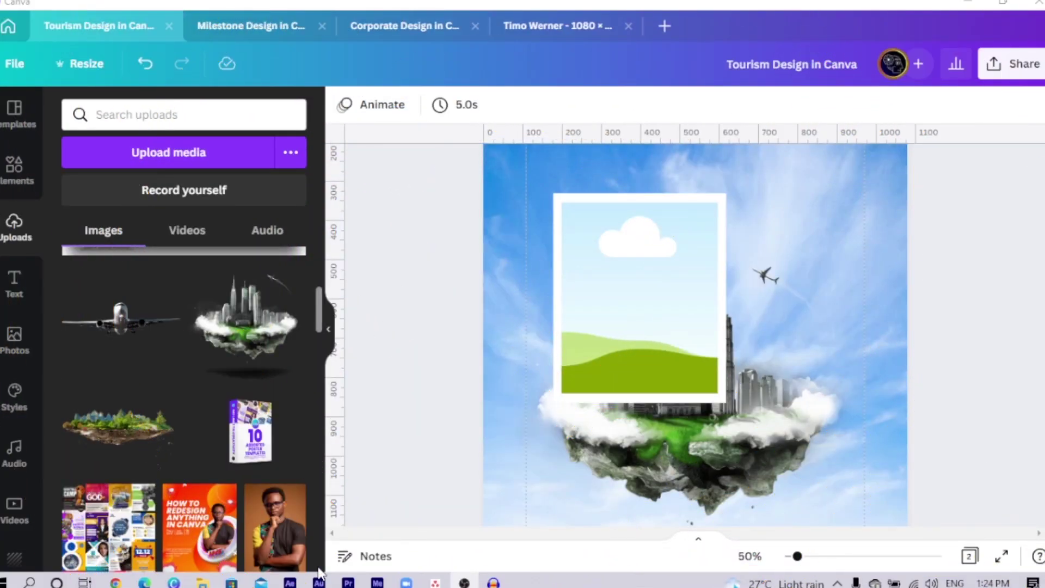
scroll(318, 569, down, 15)
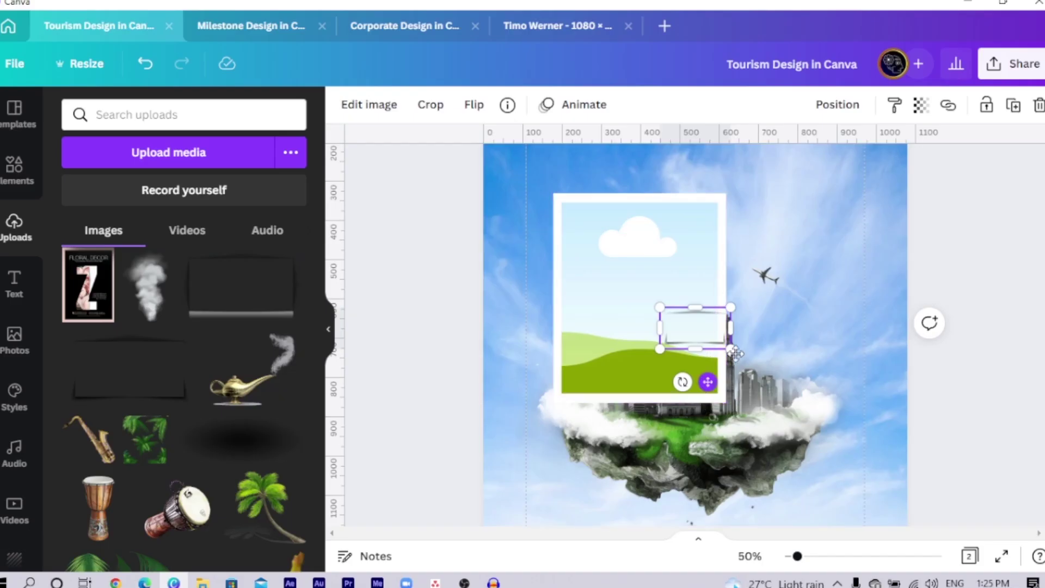
Step: Thin, tilt and fit the shadow strip across the photo print's top edge
drag(736, 354, 603, 336)
drag(719, 203, 729, 274)
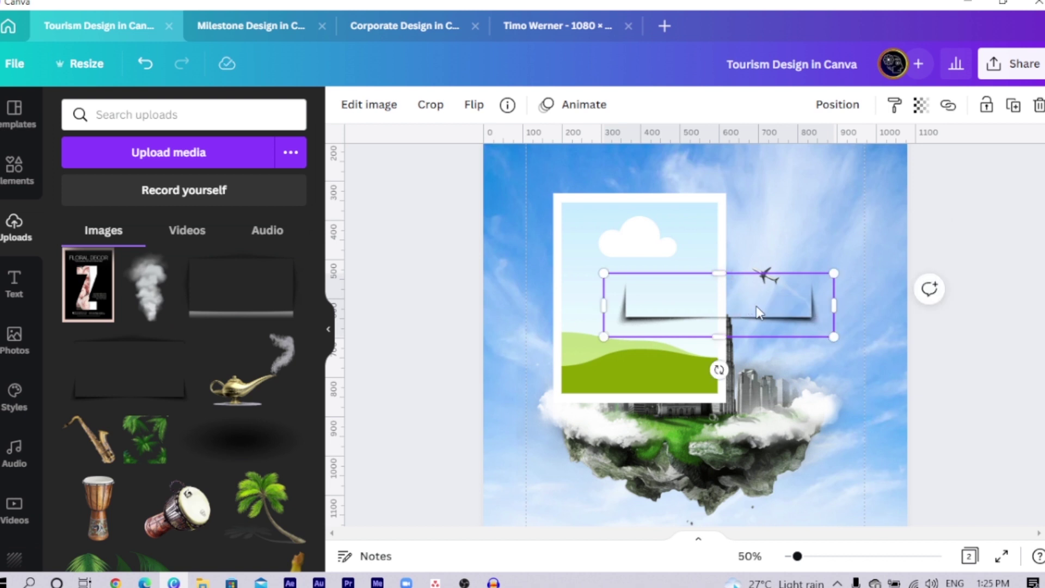
drag(759, 306, 833, 236)
drag(791, 289, 792, 189)
drag(785, 233, 633, 200)
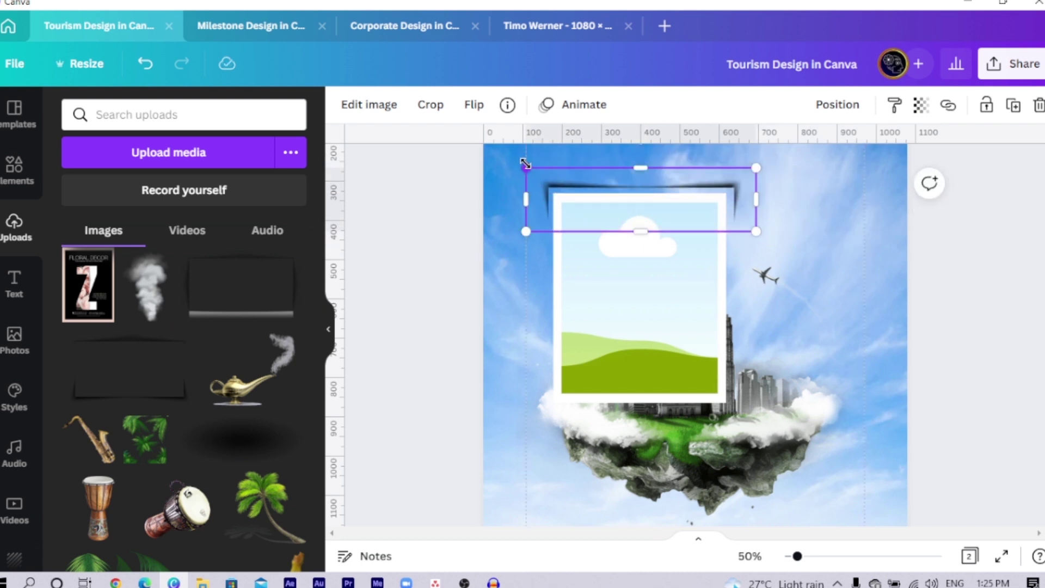
drag(525, 163, 530, 168)
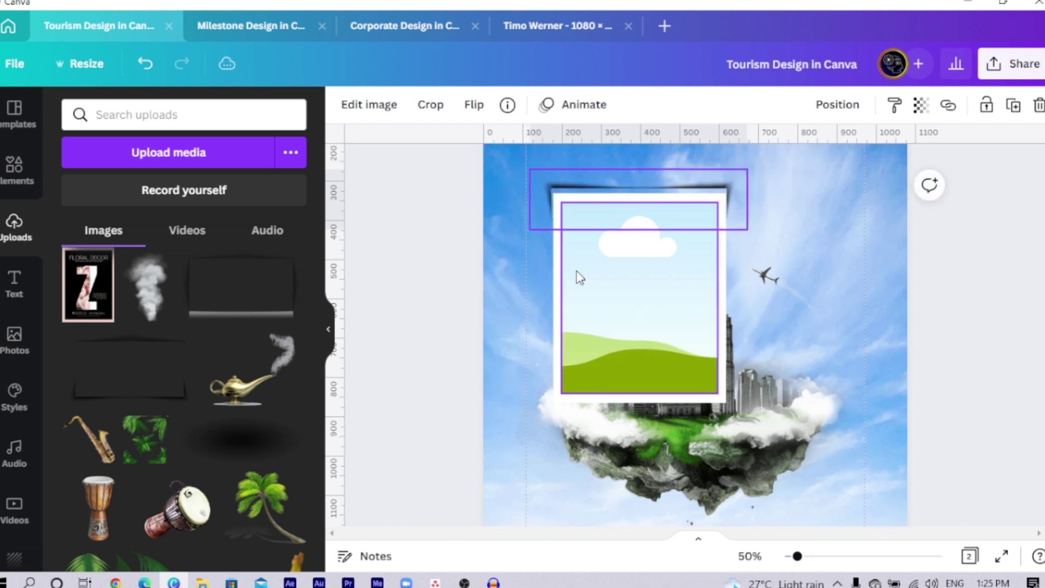
key(Down)
key(Down)
key(Down)
key(Down)
key(Down)
key(Down)
key(Down)
key(Down)
key(Down)
key(Down)
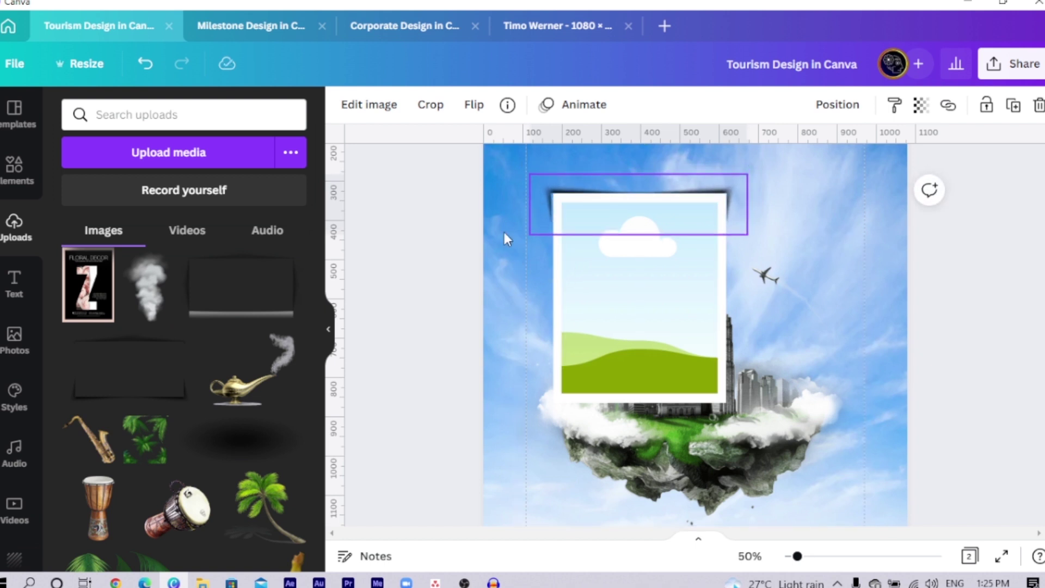
drag(531, 235, 531, 233)
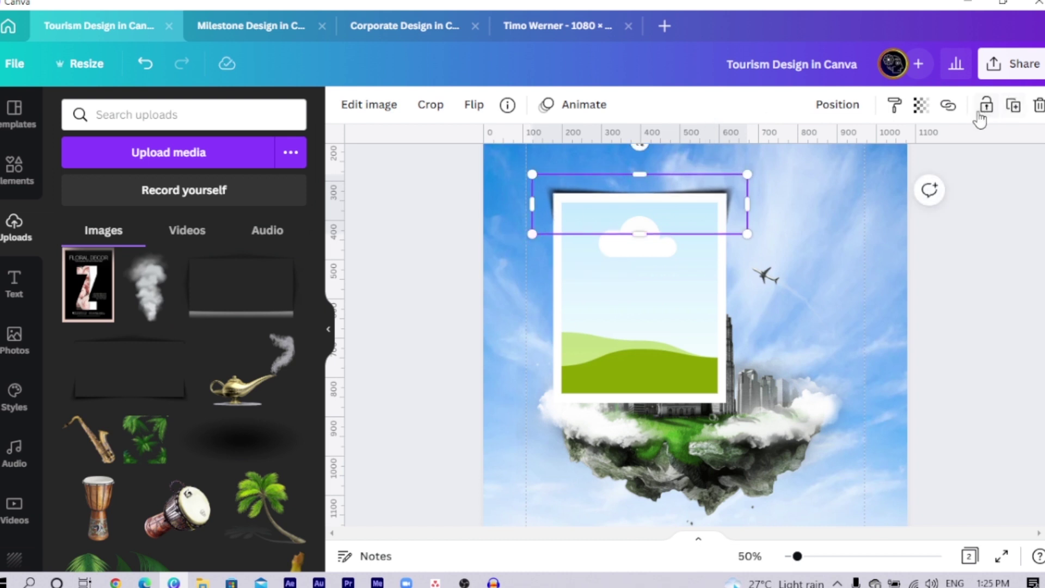
Step: Set the shadow strip's transparency to 78
click(925, 108)
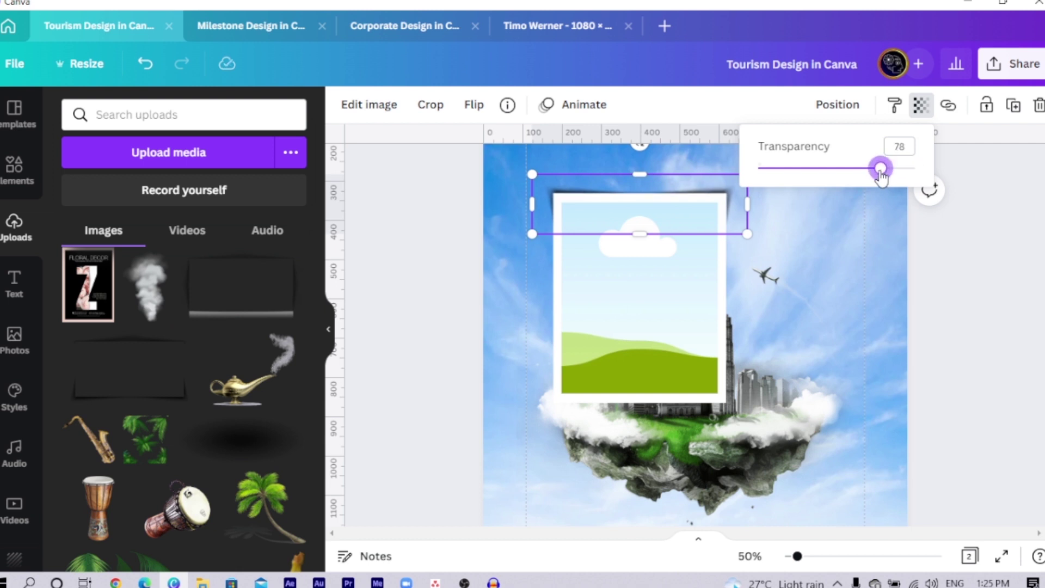
click(407, 220)
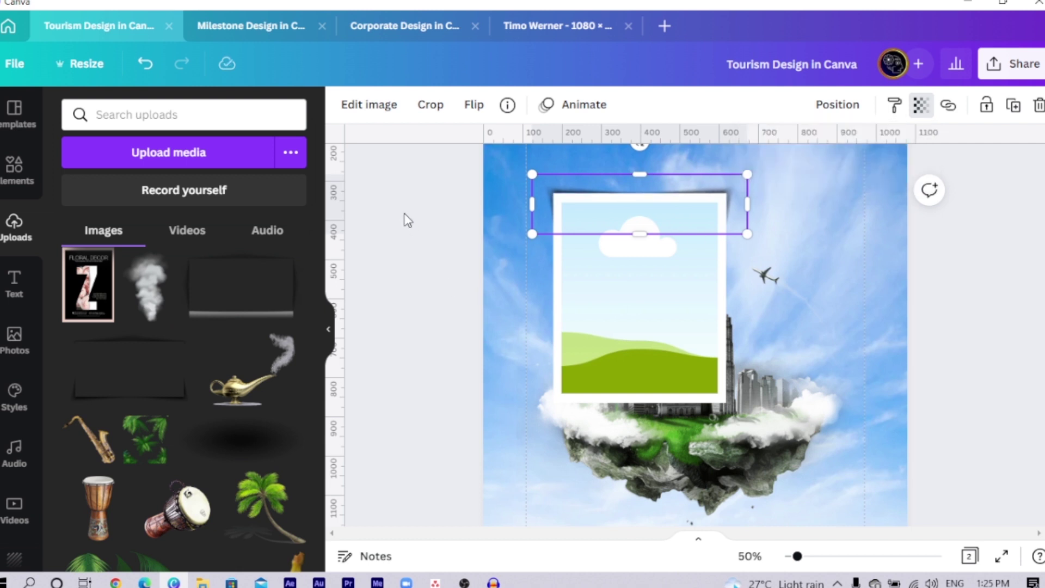
click(407, 221)
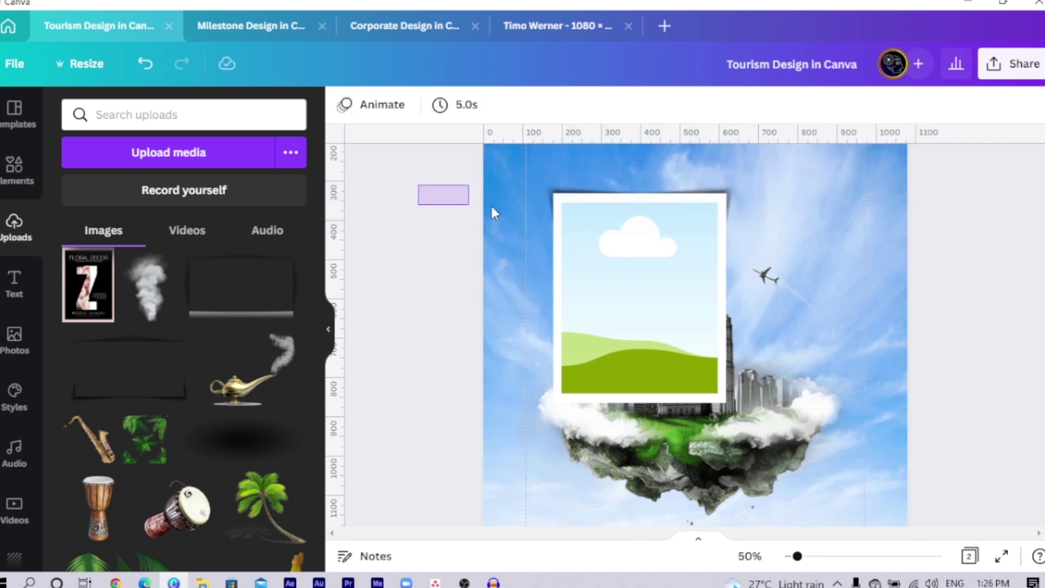
Step: Marquee-select the top shadow strip, then add the white print and sky photo to the selection
drag(512, 213, 630, 259)
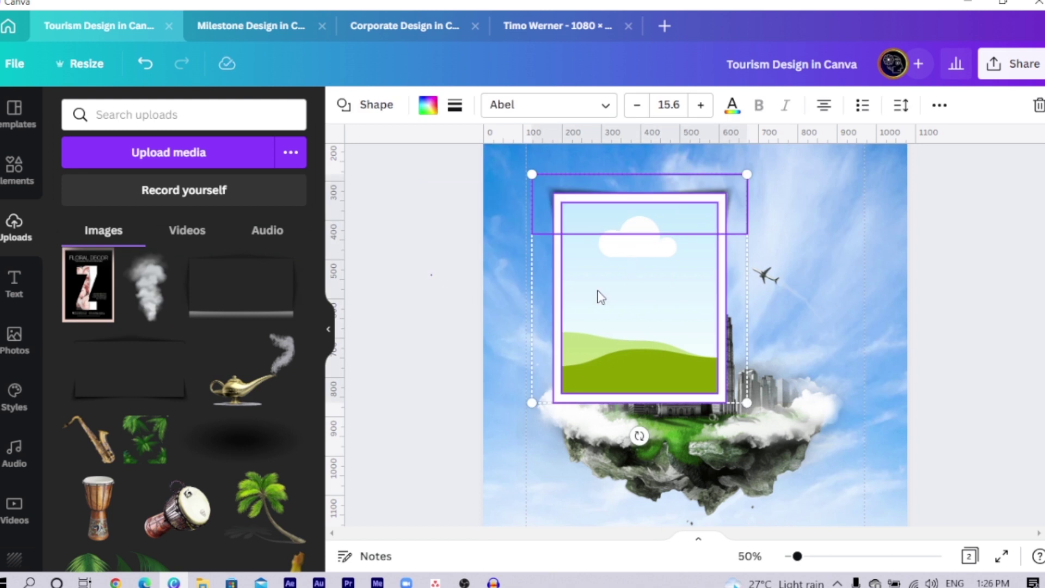
click(474, 297)
click(642, 298)
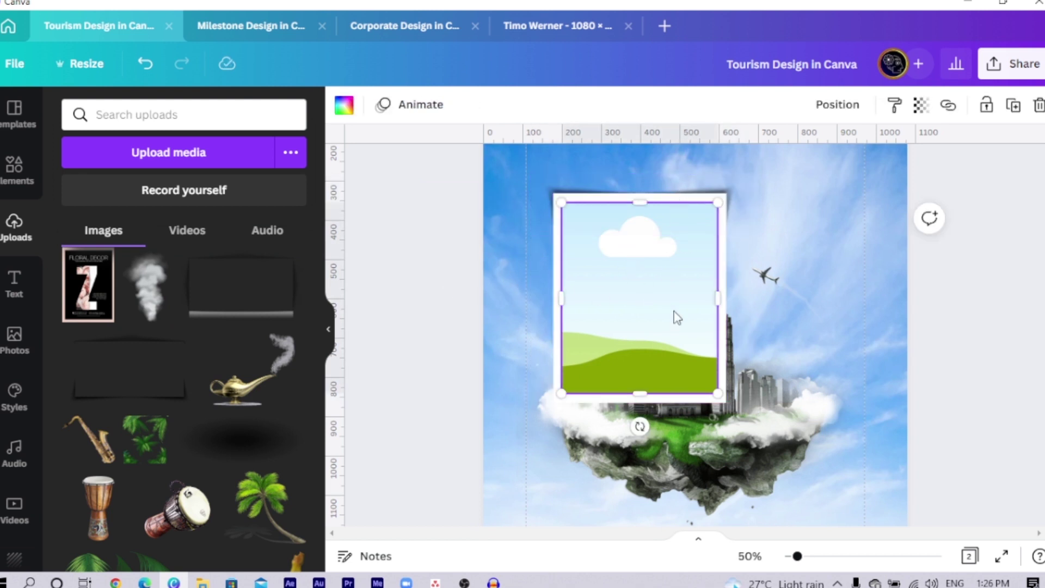
click(727, 357)
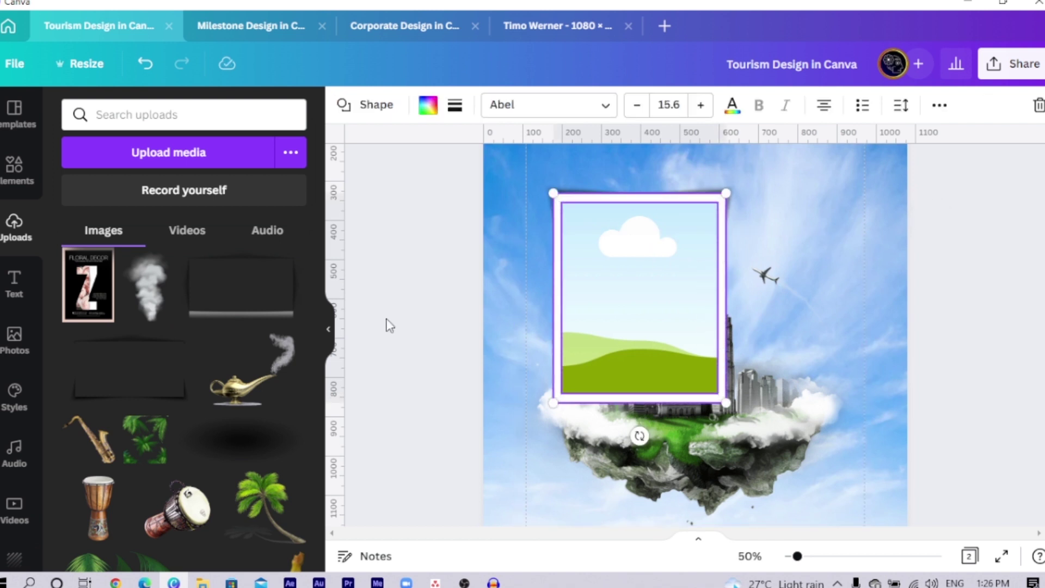
click(472, 284)
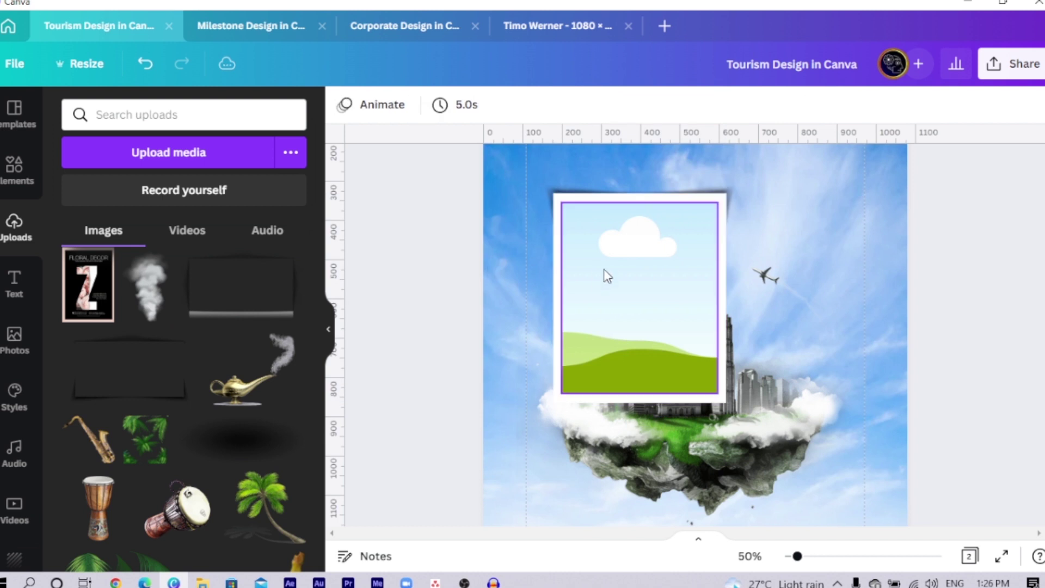
click(643, 266)
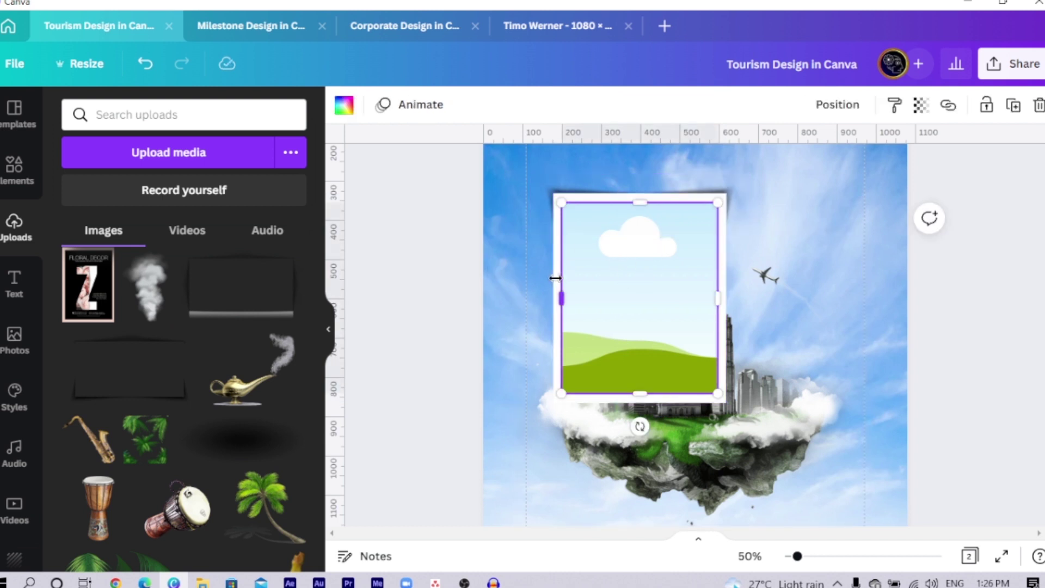
click(435, 176)
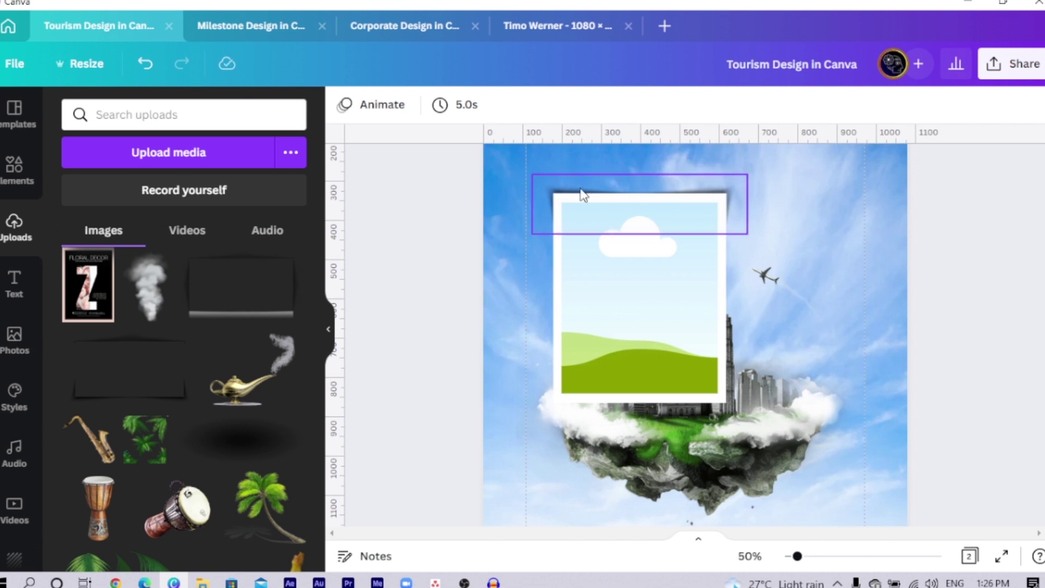
drag(544, 210, 561, 201)
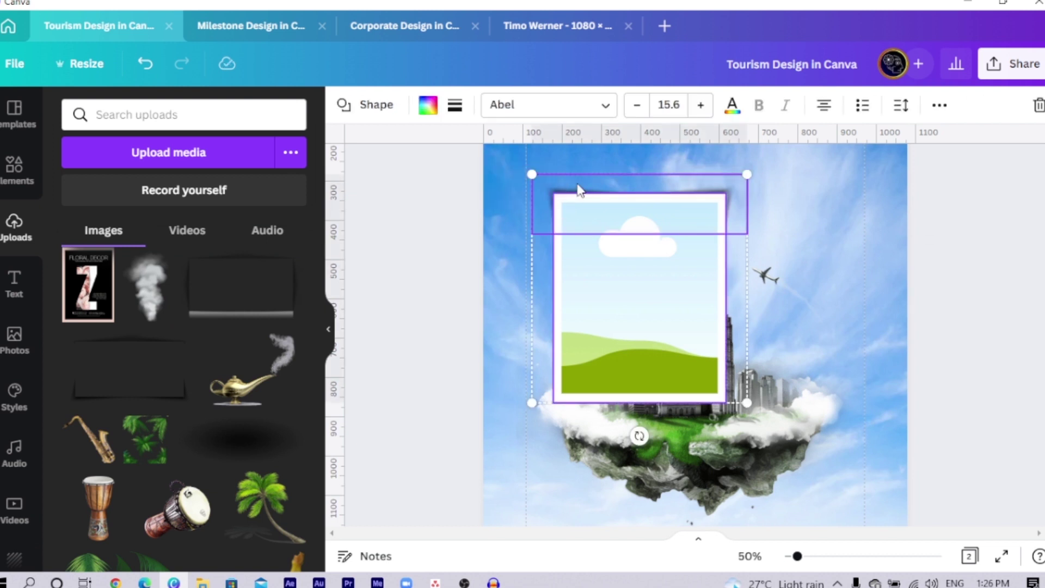
click(559, 273)
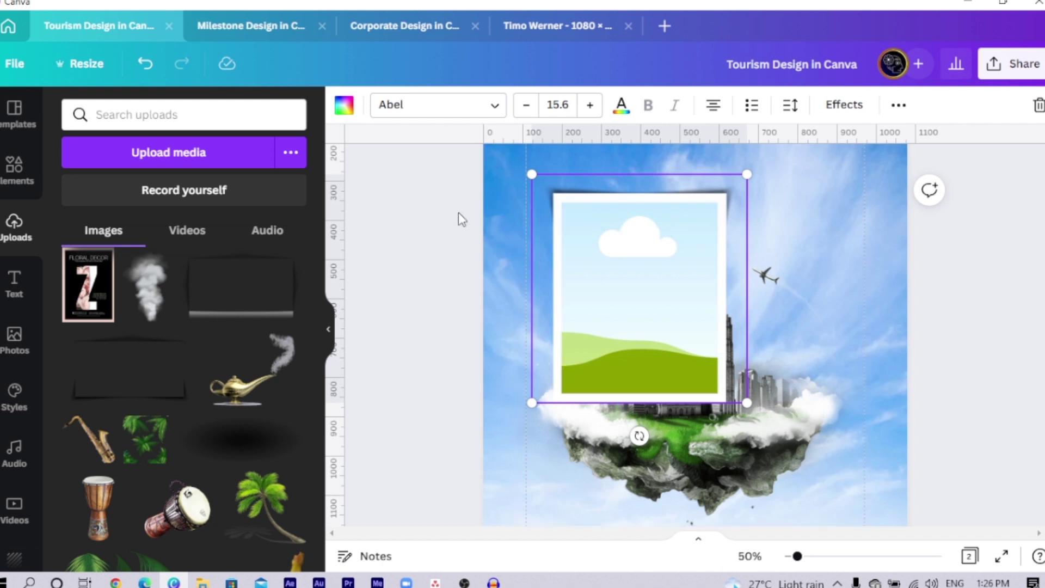
Step: Shrink the photo print, move it toward the page top, and duplicate it larger
drag(438, 191, 720, 395)
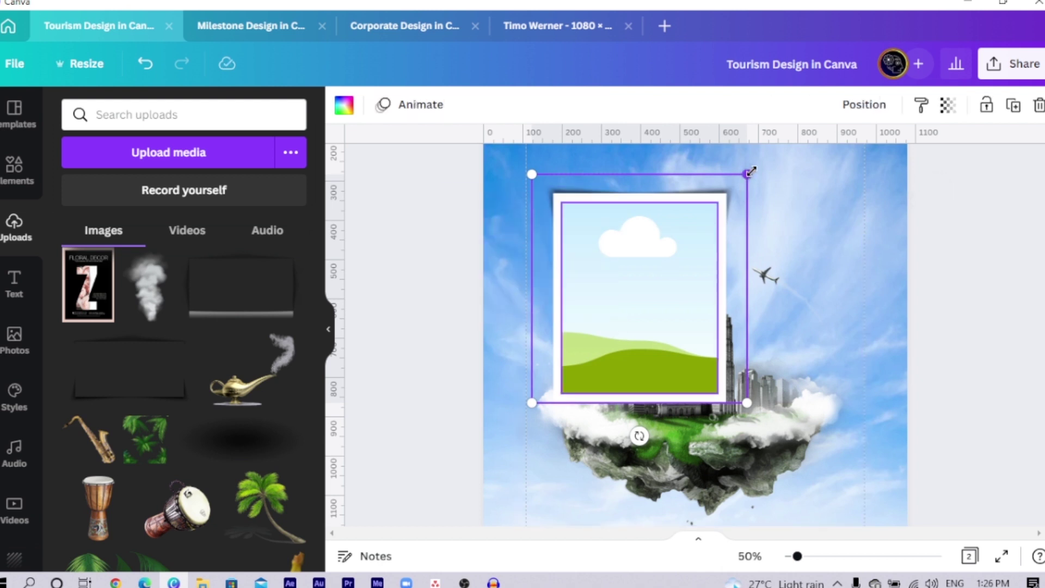
drag(750, 172, 700, 255)
drag(594, 345, 702, 275)
scroll(602, 308, up, 2)
key(ctrl+d)
drag(782, 187, 819, 143)
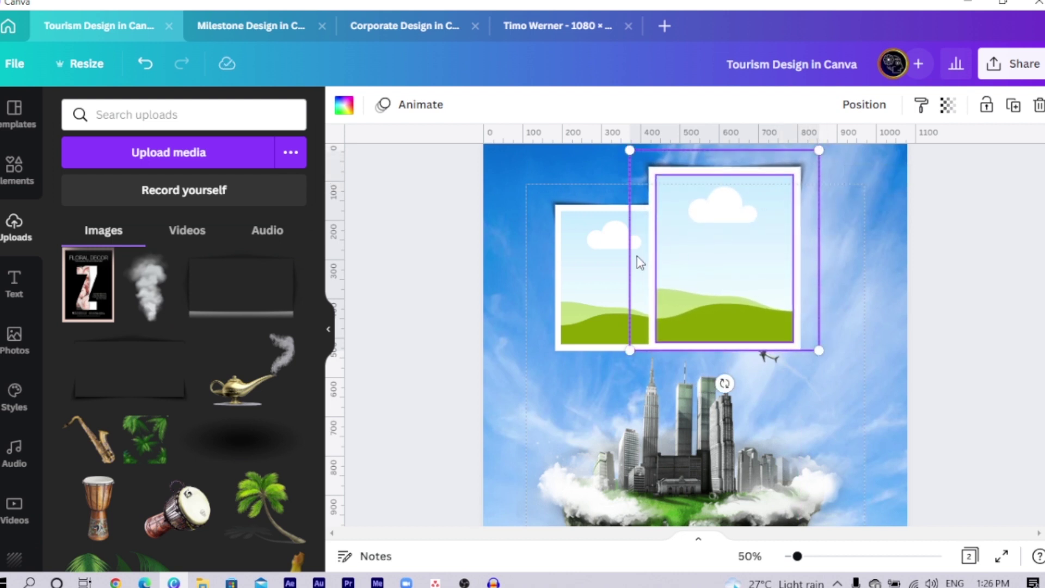
Step: Tilt the left frame to -9°, tilt another to 20° and move it right, adjusting the right frame
click(569, 280)
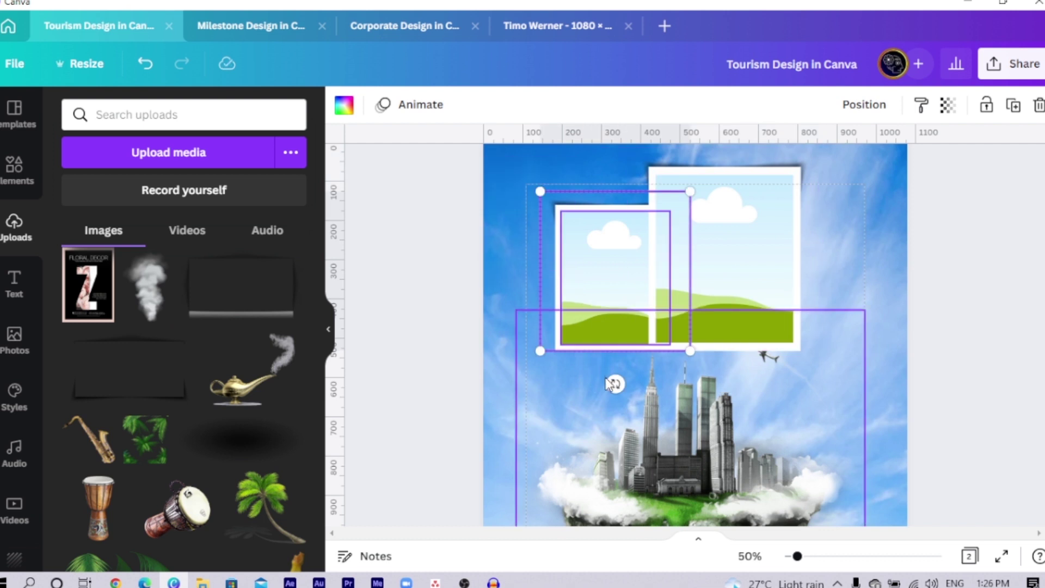
drag(614, 380, 628, 385)
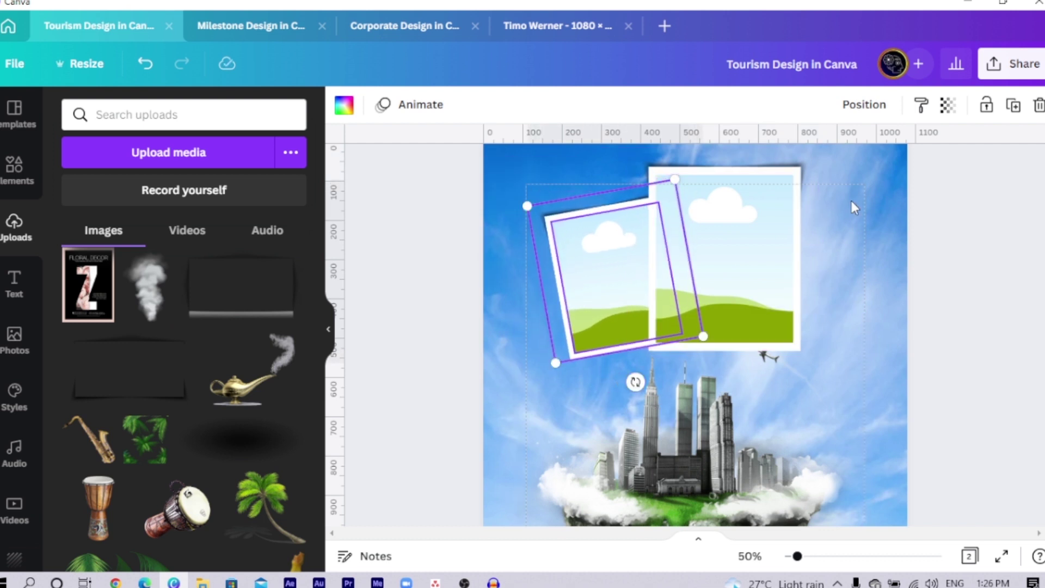
click(772, 236)
drag(771, 236, 755, 231)
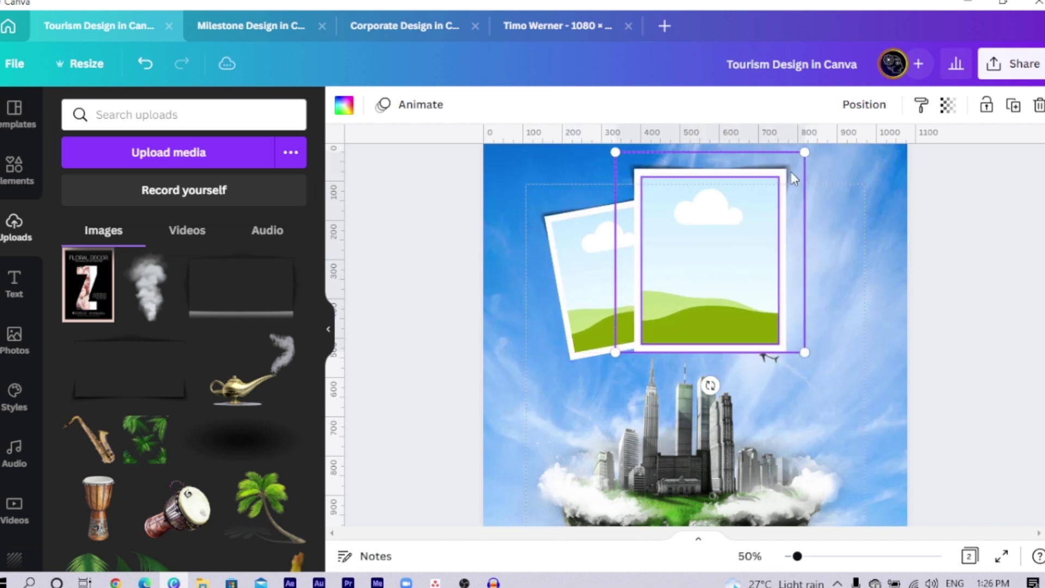
drag(805, 151, 798, 157)
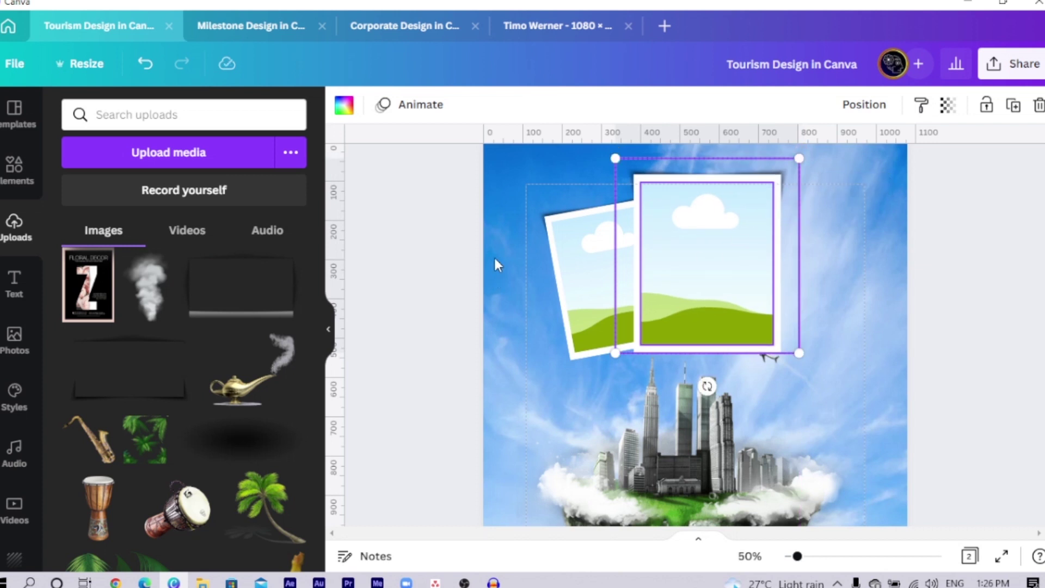
click(558, 278)
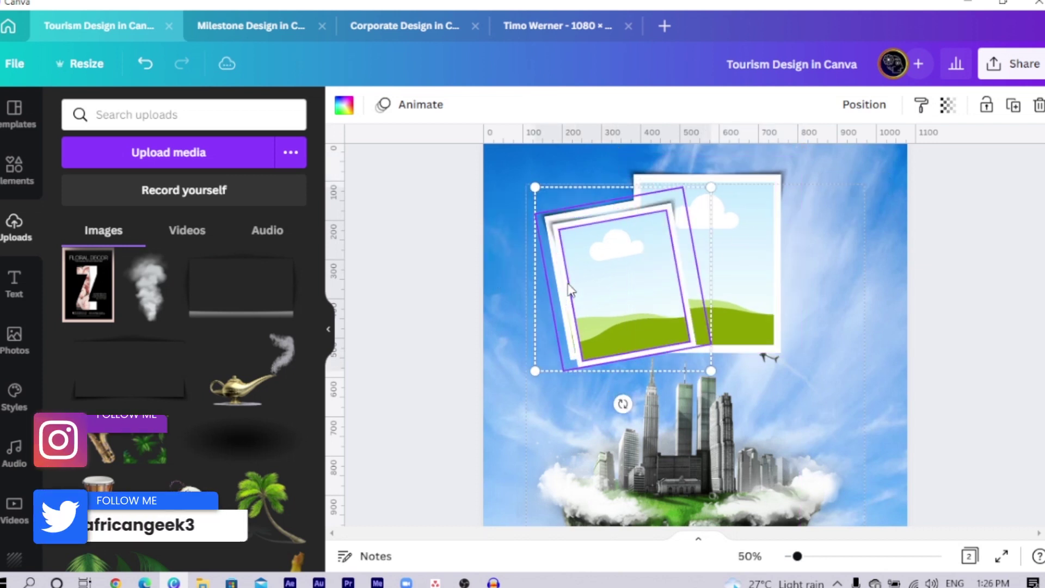
drag(631, 413, 577, 412)
drag(660, 278, 831, 275)
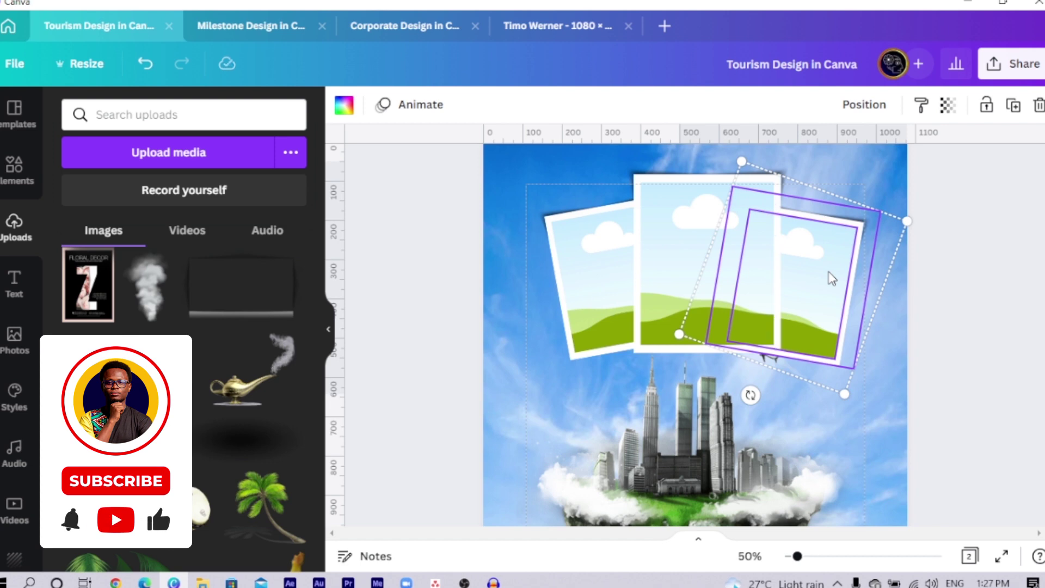
scroll(830, 277, up, 7)
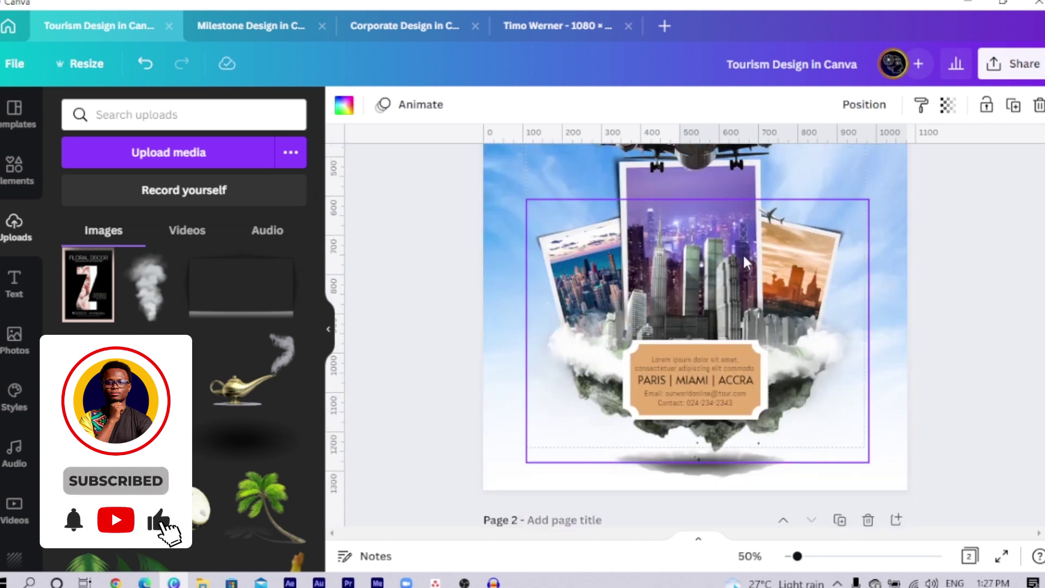
scroll(741, 261, down, 4)
scroll(746, 283, down, 3)
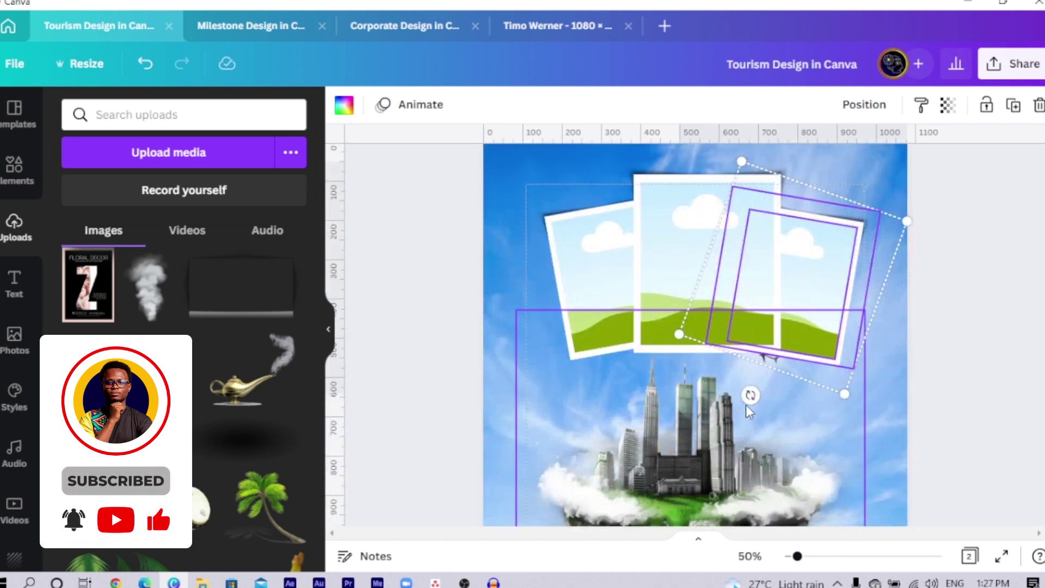
drag(750, 396, 744, 392)
Step: Select all the photo frames and move them down behind the floating city
drag(584, 238, 709, 391)
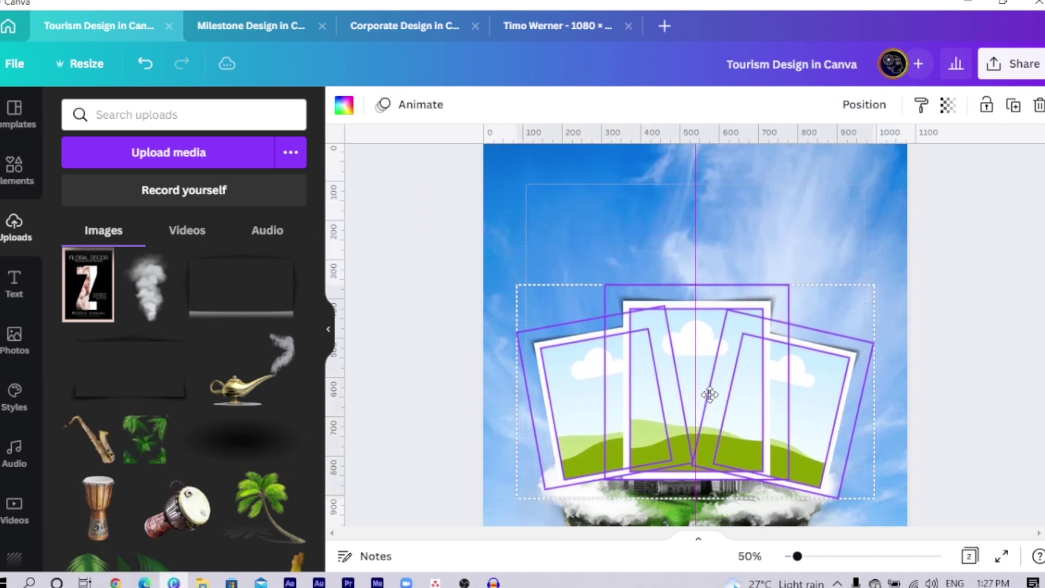
drag(709, 394, 710, 395)
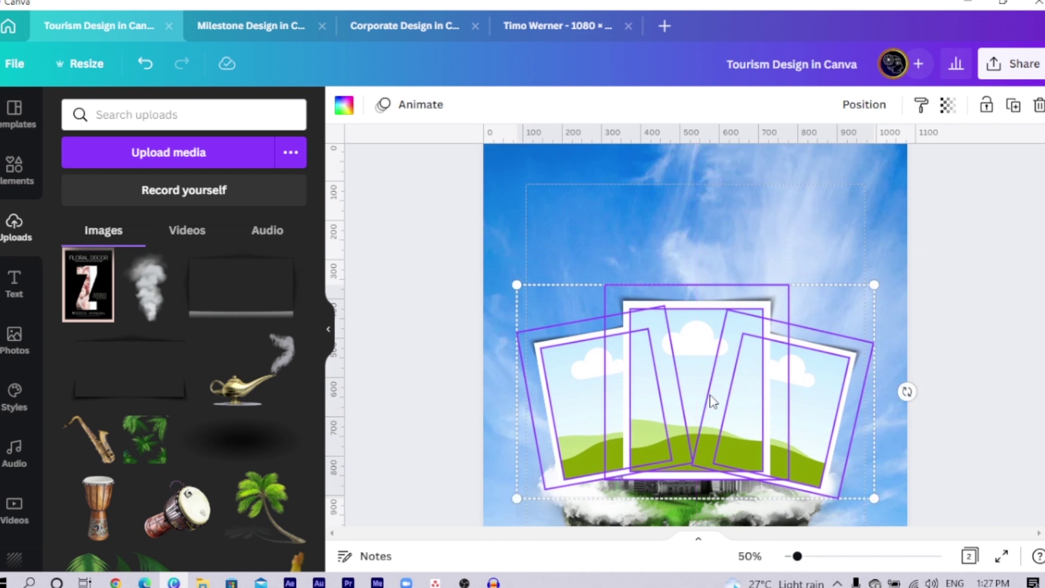
click(417, 390)
scroll(639, 382, down, 3)
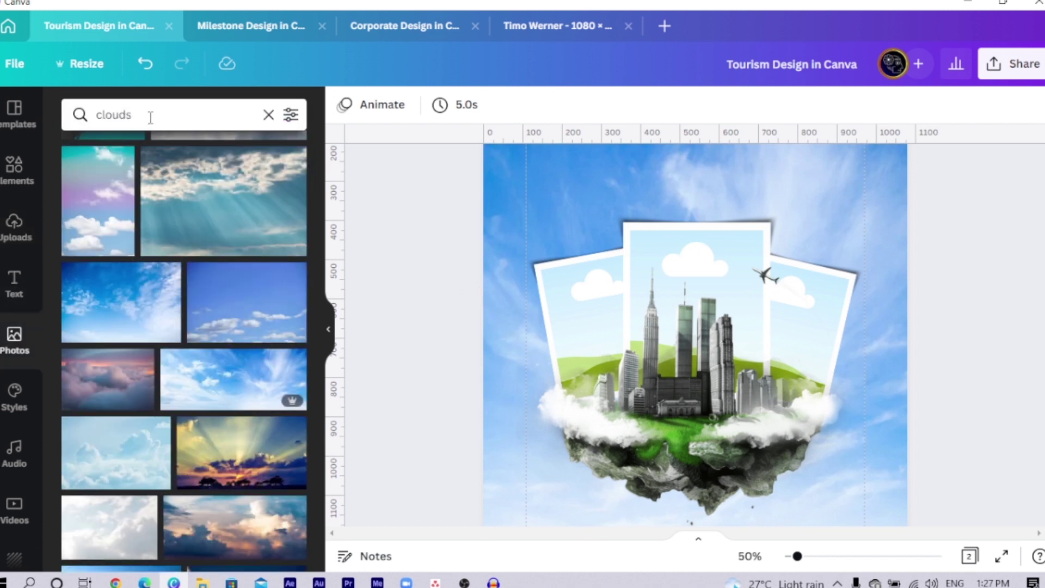
Step: Search Photos for 'city', then unlock the floating island and shorten it to uncover the frames
click(150, 115)
text(city)
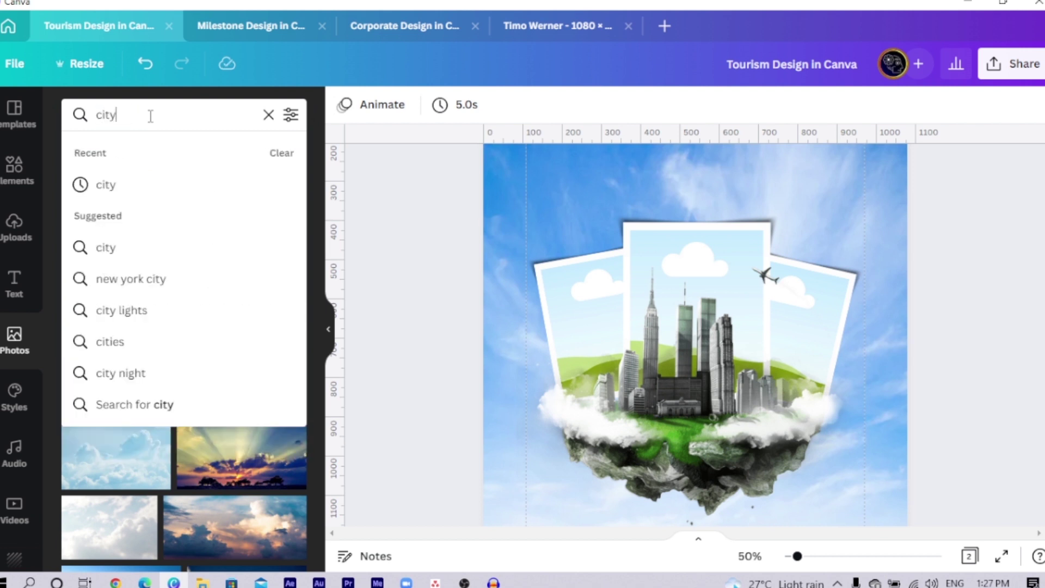
key(Return)
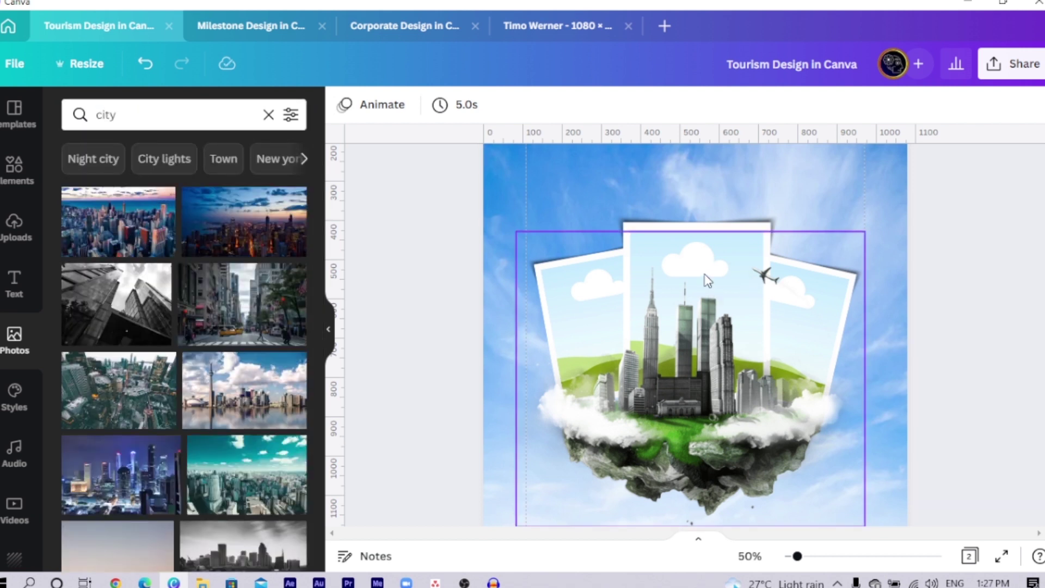
click(675, 283)
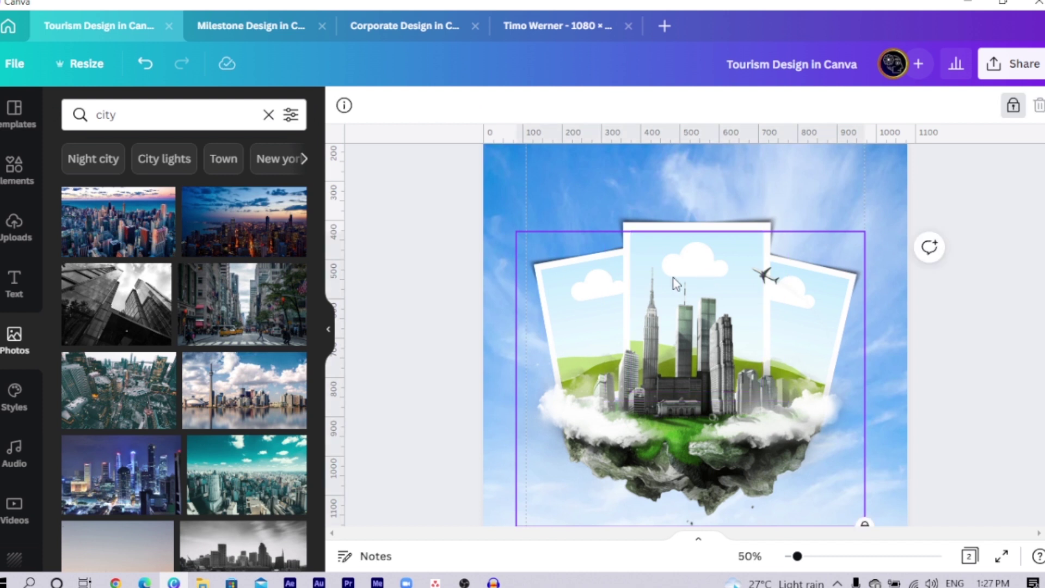
click(1016, 116)
click(451, 287)
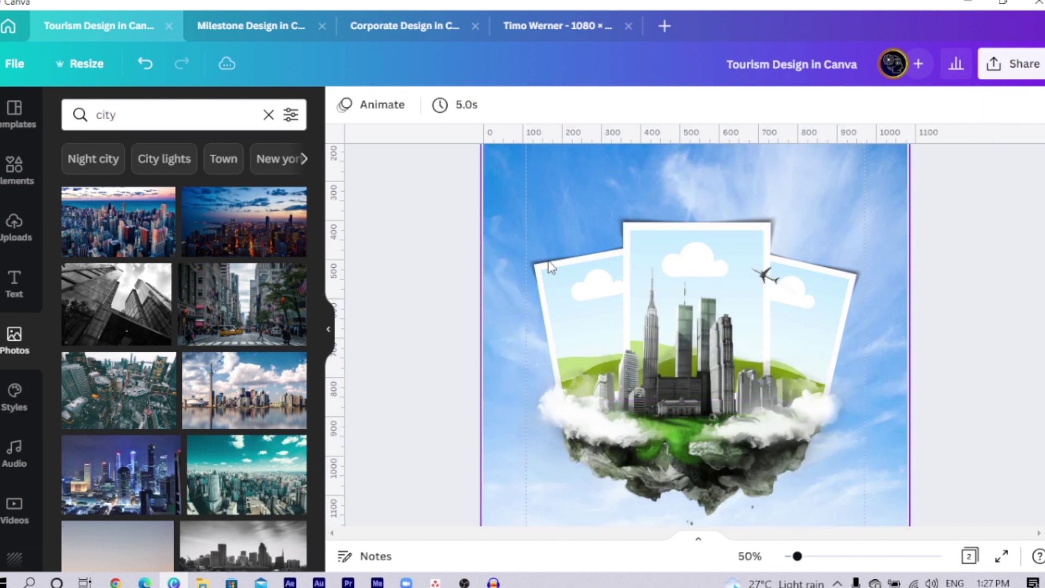
click(687, 248)
drag(690, 232, 677, 356)
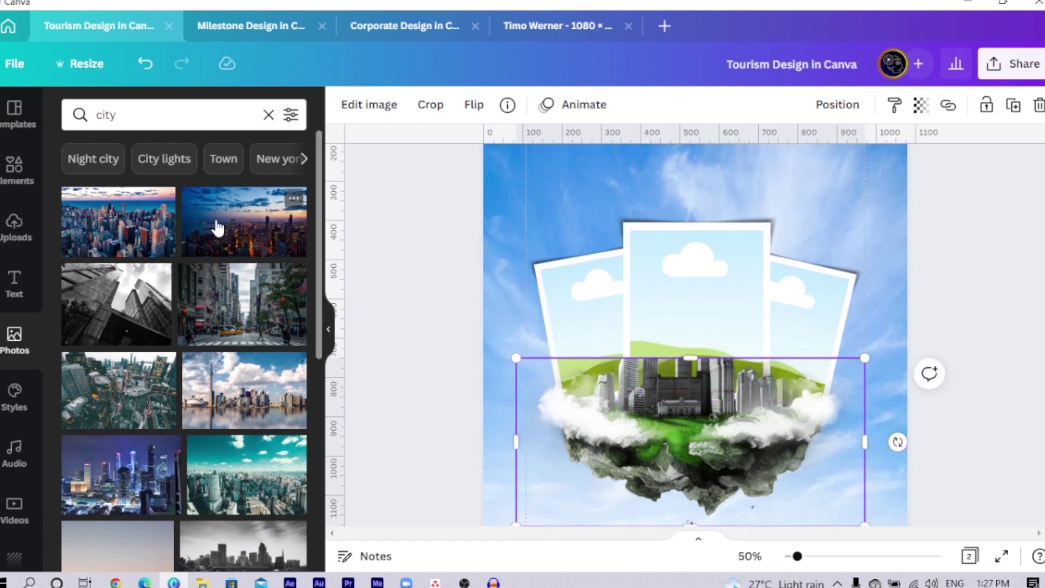
Step: Drop night-city and aerial city photos into the three frames, then restore the island's full height
drag(239, 231, 588, 305)
drag(128, 245, 721, 265)
scroll(291, 312, down, 5)
drag(120, 240, 818, 294)
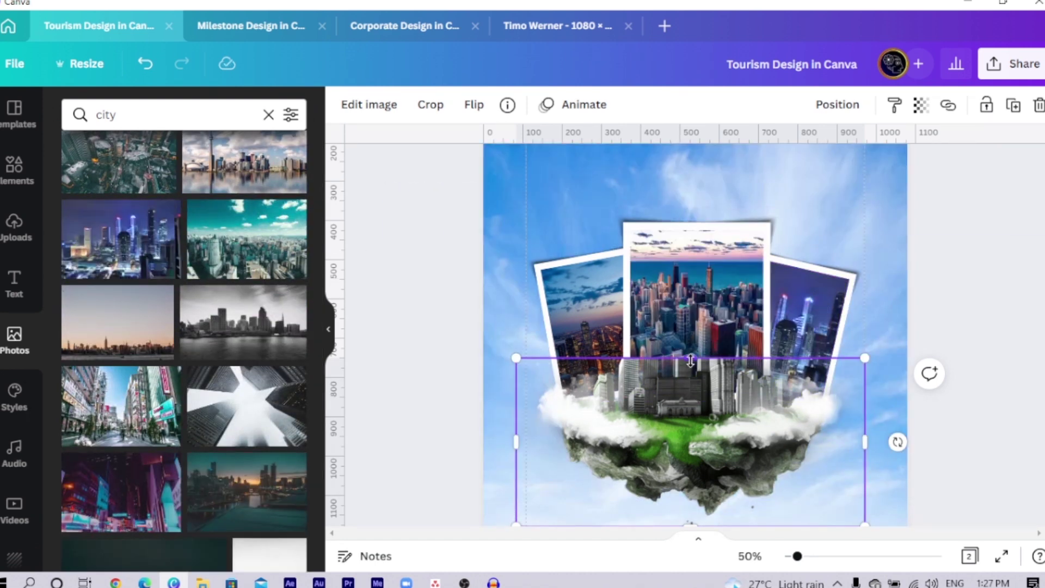
drag(693, 354, 734, 234)
click(430, 315)
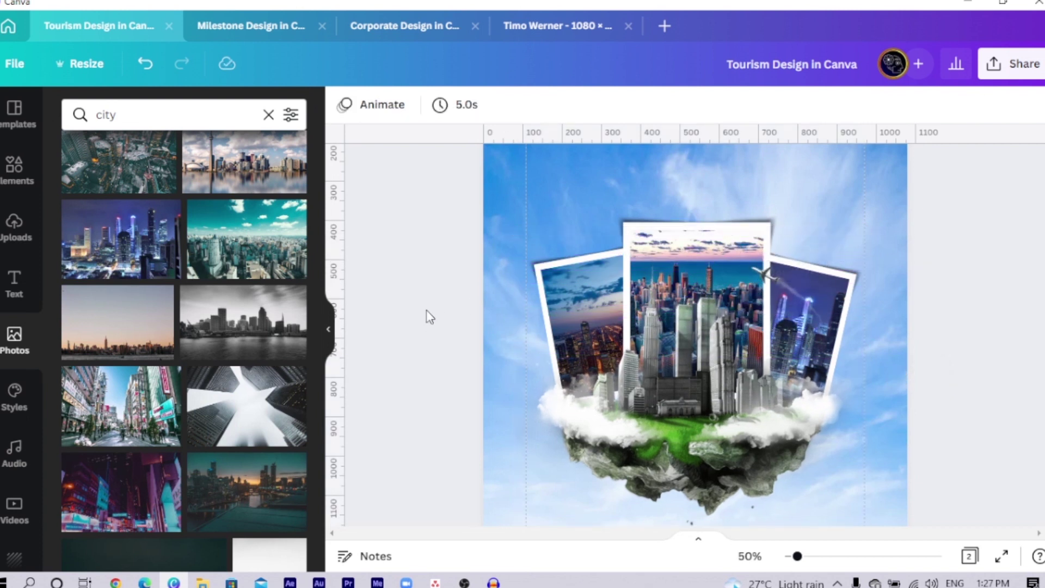
scroll(426, 311, down, 2)
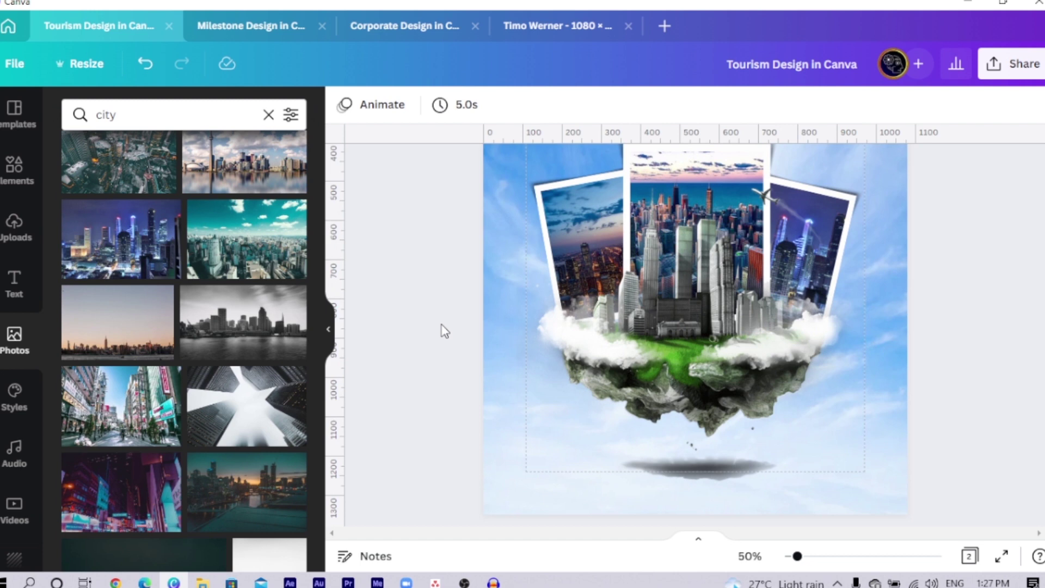
scroll(445, 331, up, 2)
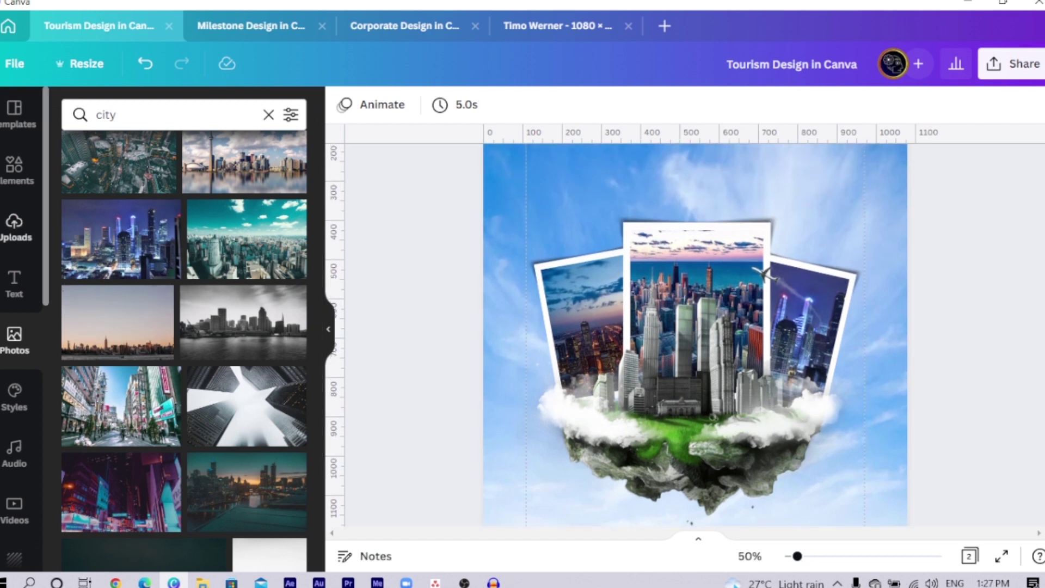
Step: Add the uploaded airplane image, enlarge it to 898 × 898 and rest it just above the photo tops
click(15, 227)
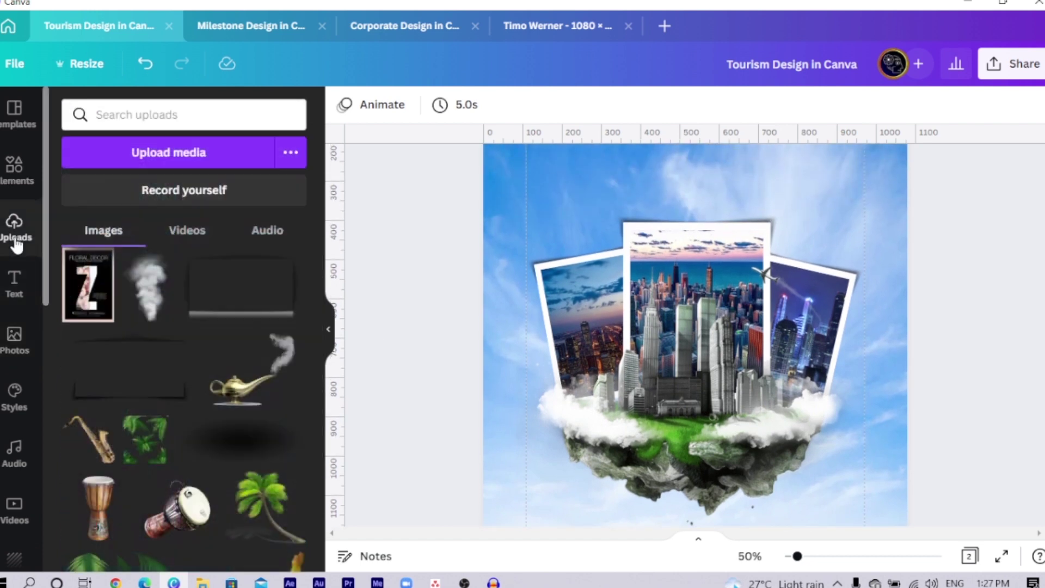
drag(319, 547, 319, 253)
scroll(247, 317, down, 10)
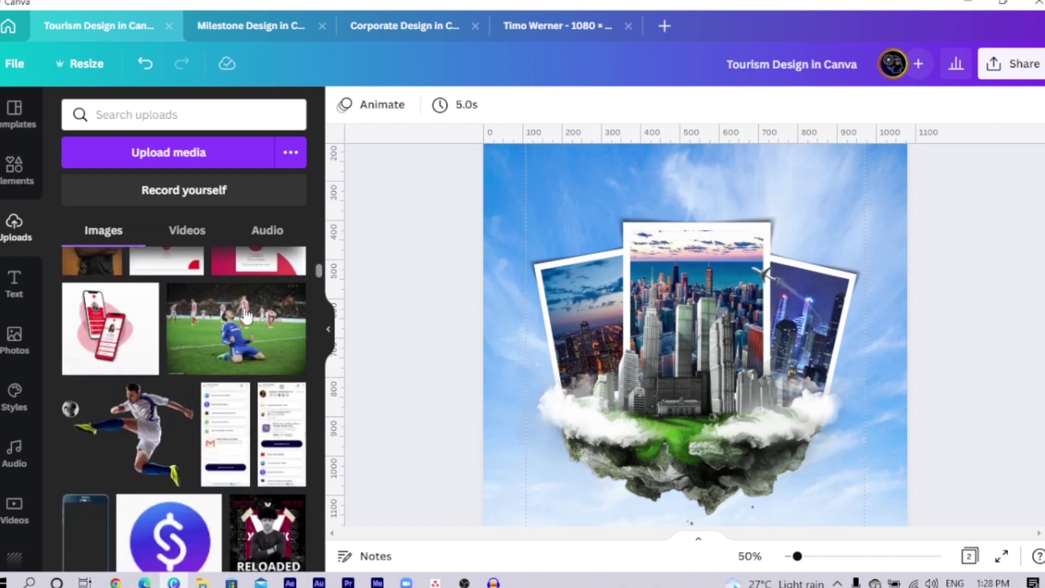
scroll(245, 316, up, 6)
click(108, 400)
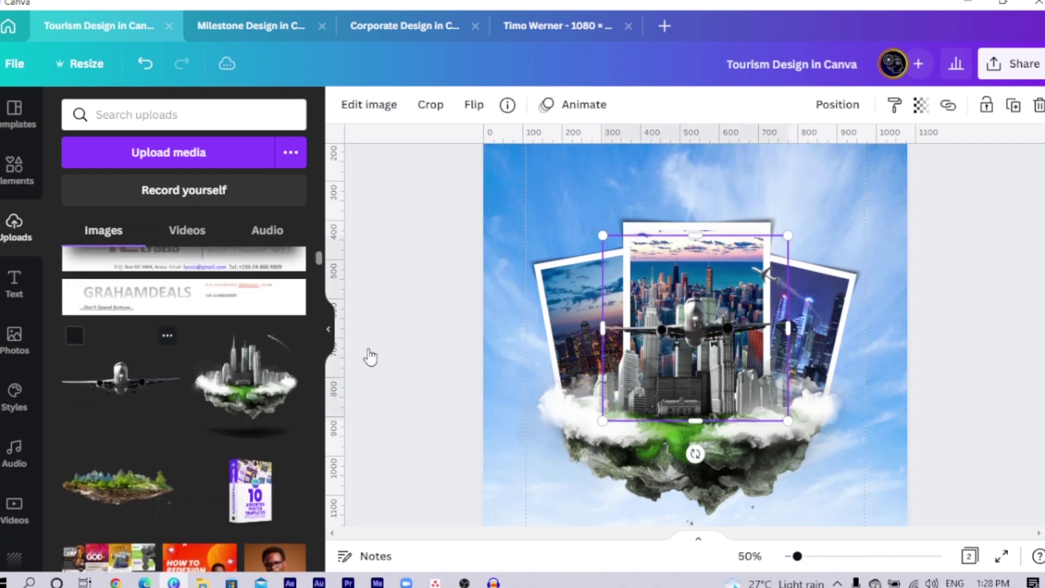
drag(690, 309, 619, 252)
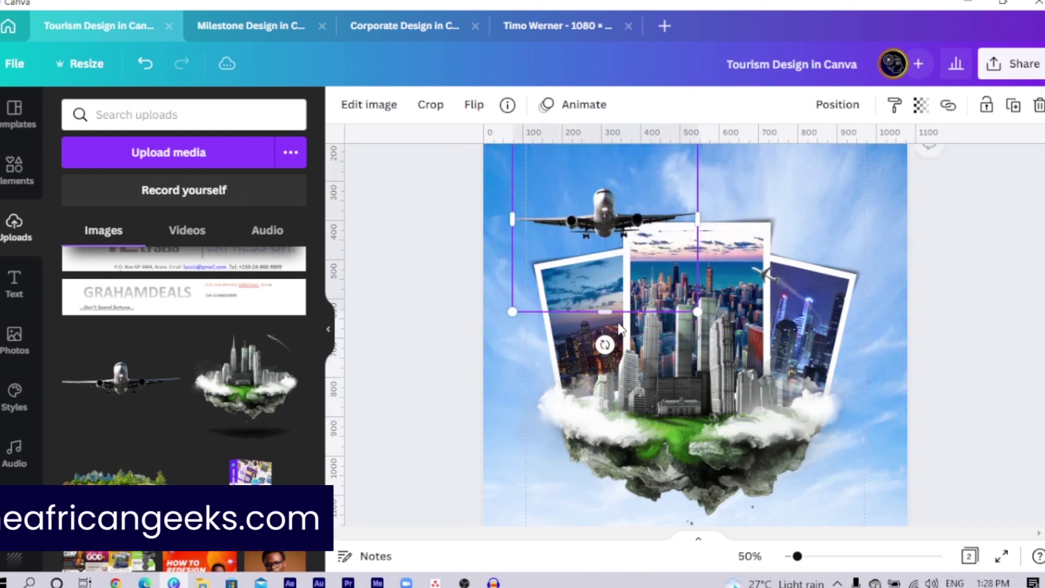
scroll(639, 353, up, 3)
drag(697, 285, 962, 210)
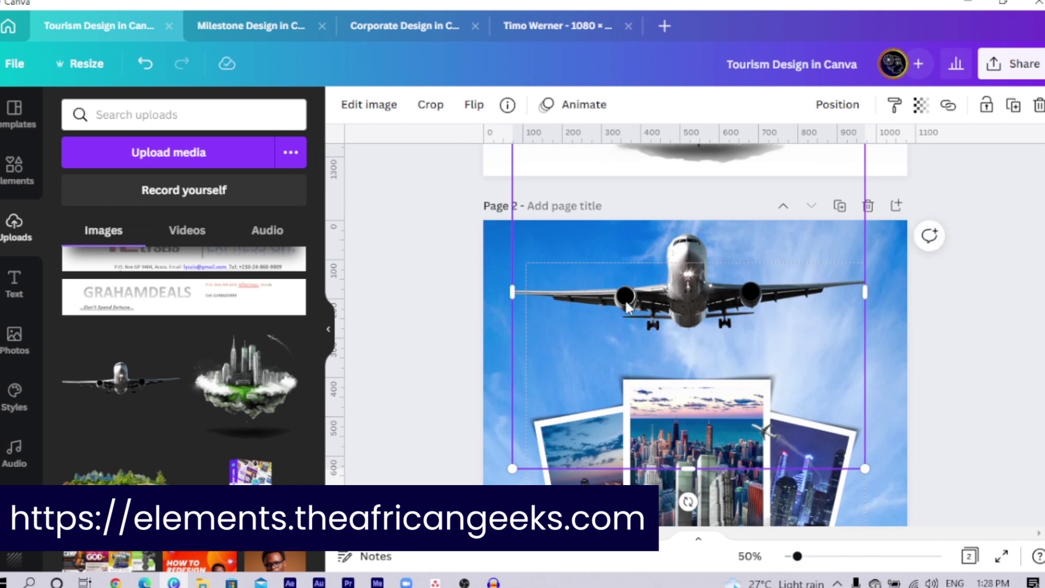
drag(626, 298, 633, 358)
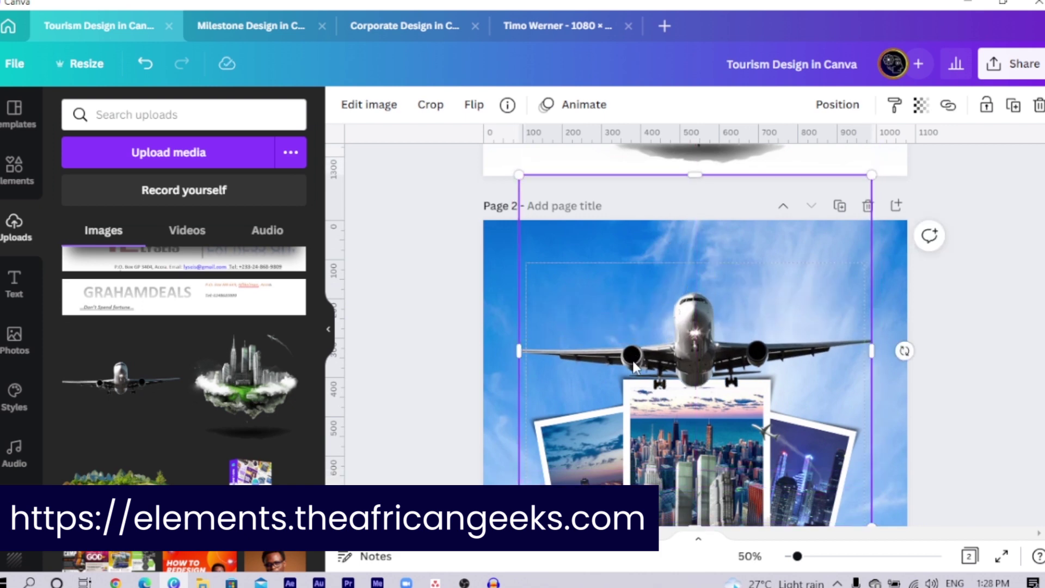
scroll(412, 266, down, 3)
click(448, 207)
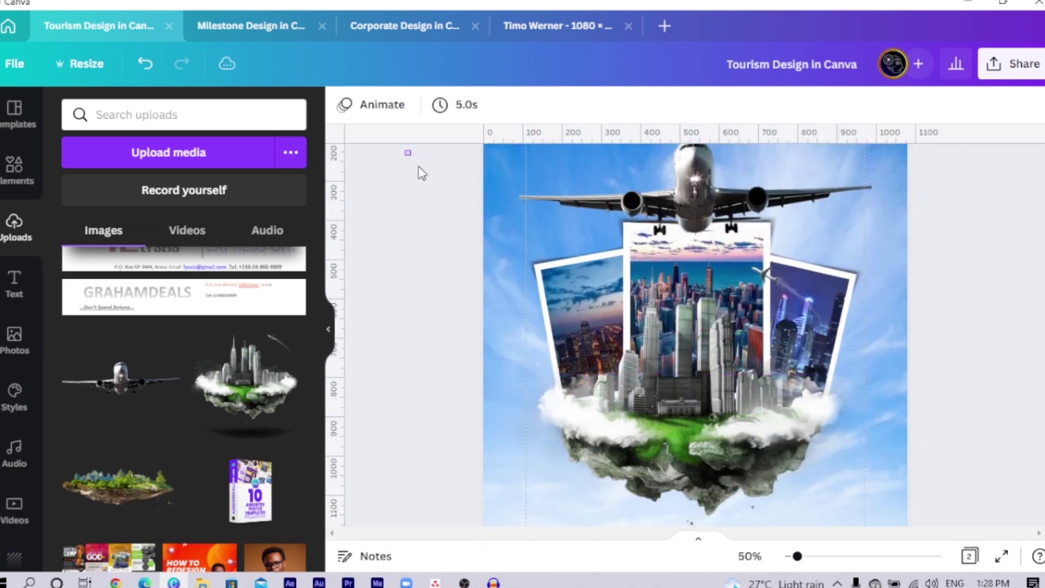
Step: Shrink the photos and city group slightly and nudge it right and down
drag(448, 206, 909, 507)
scroll(885, 482, down, 3)
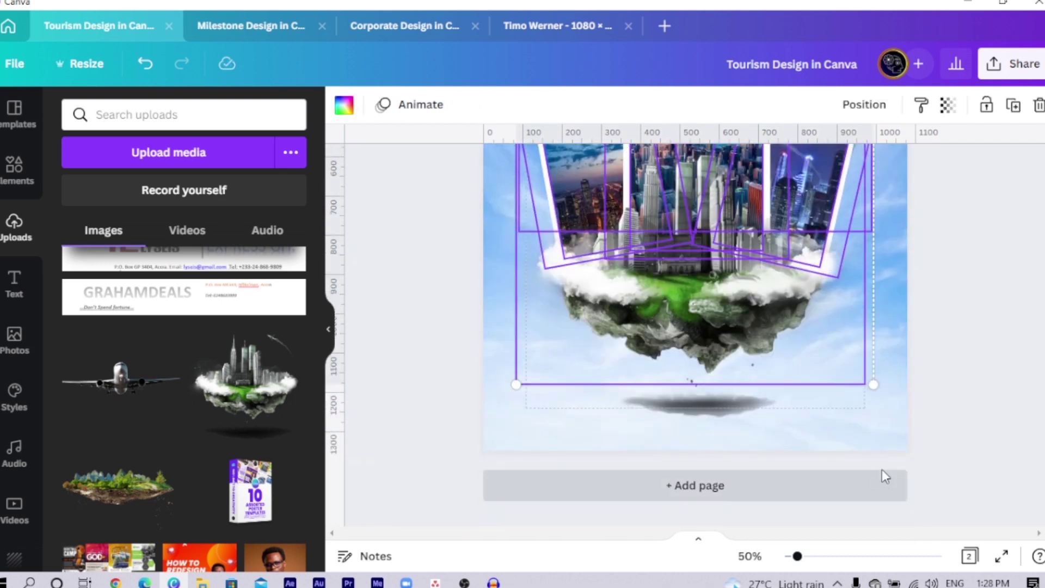
key(ctrl+minus)
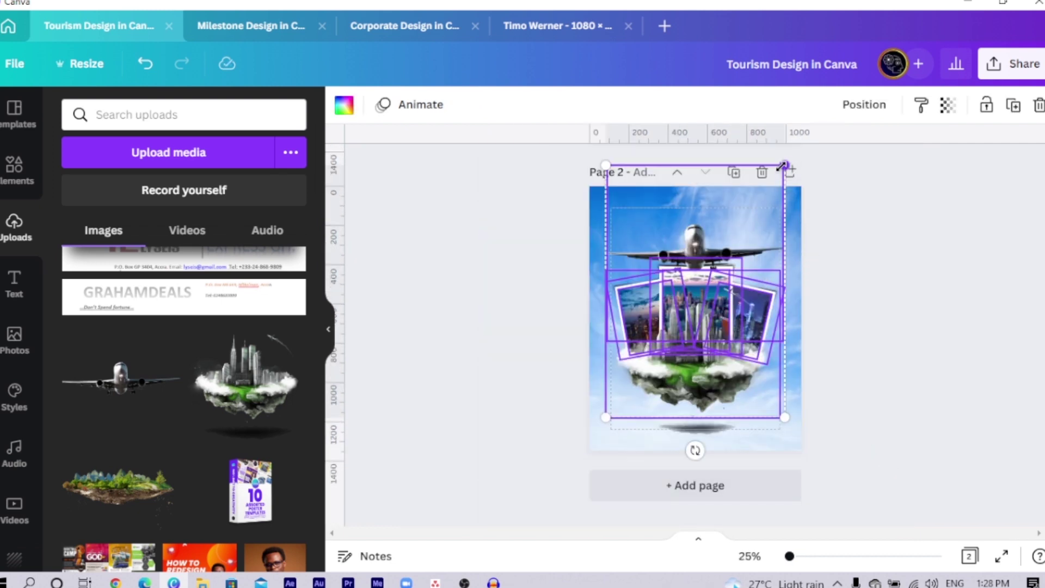
drag(783, 165, 763, 184)
drag(681, 312, 692, 321)
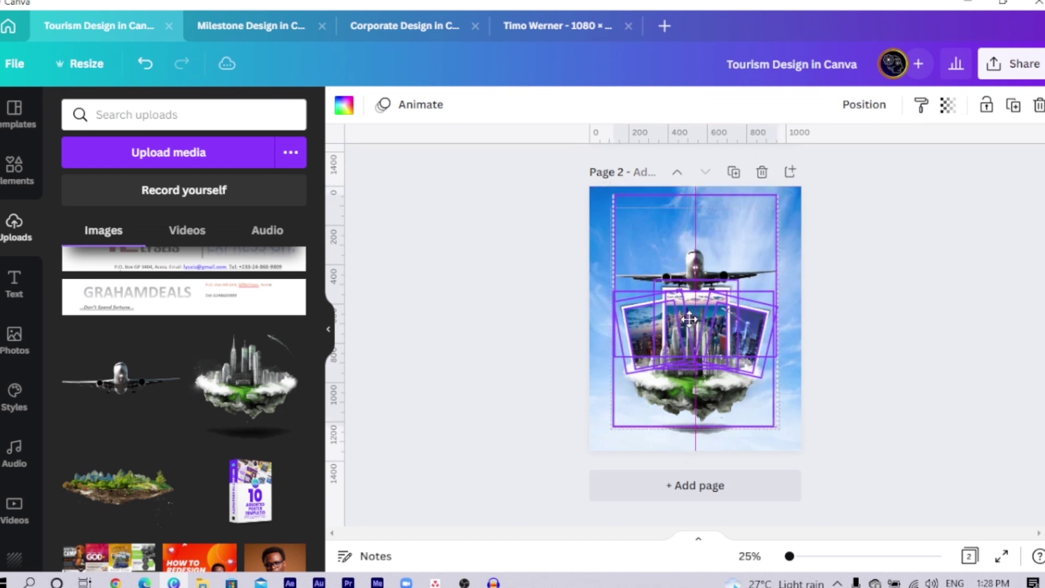
click(459, 364)
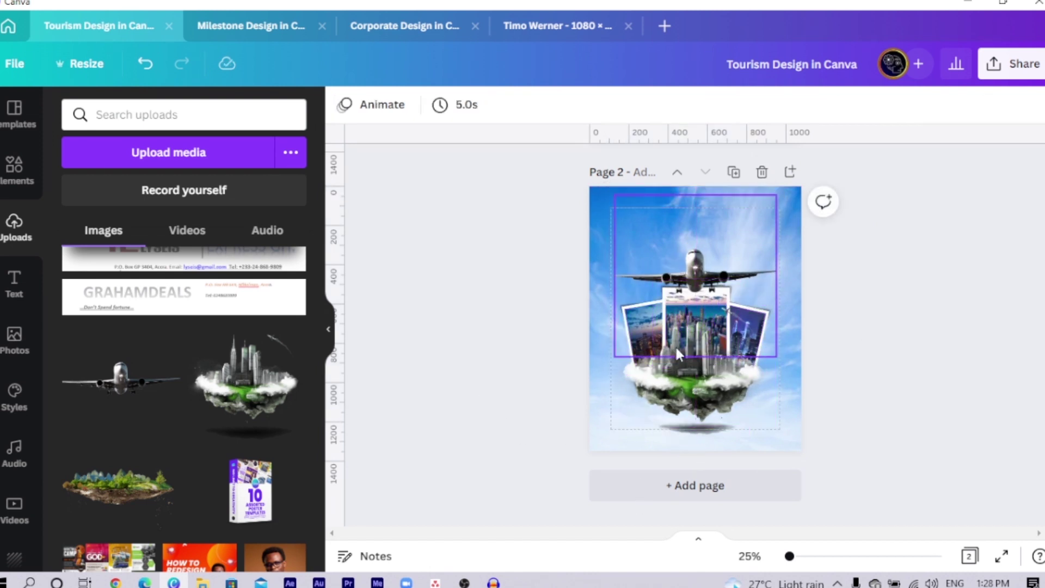
Step: Crop the empty top area off the airplane image
click(709, 269)
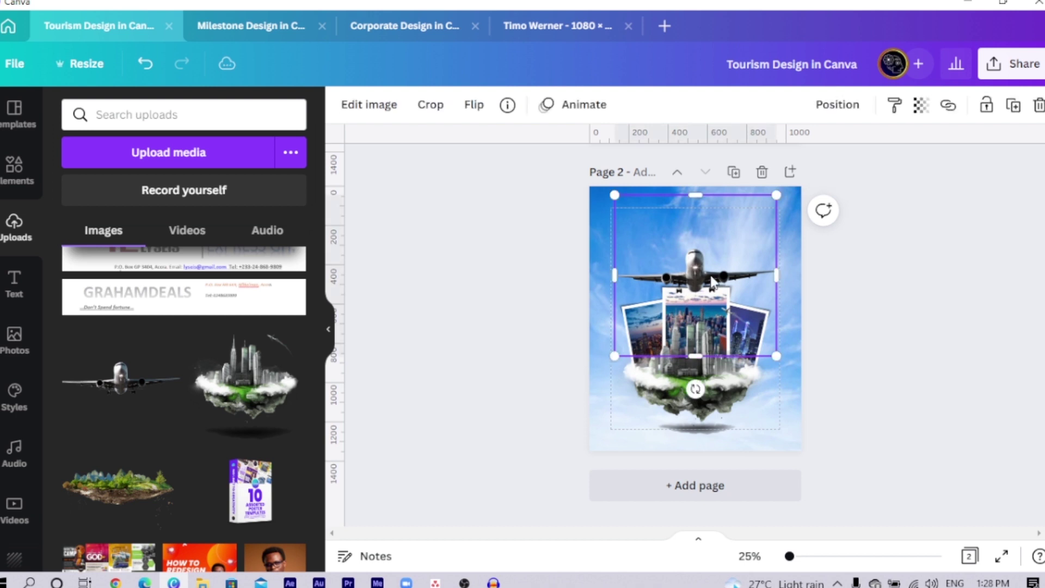
drag(694, 195, 694, 243)
click(554, 288)
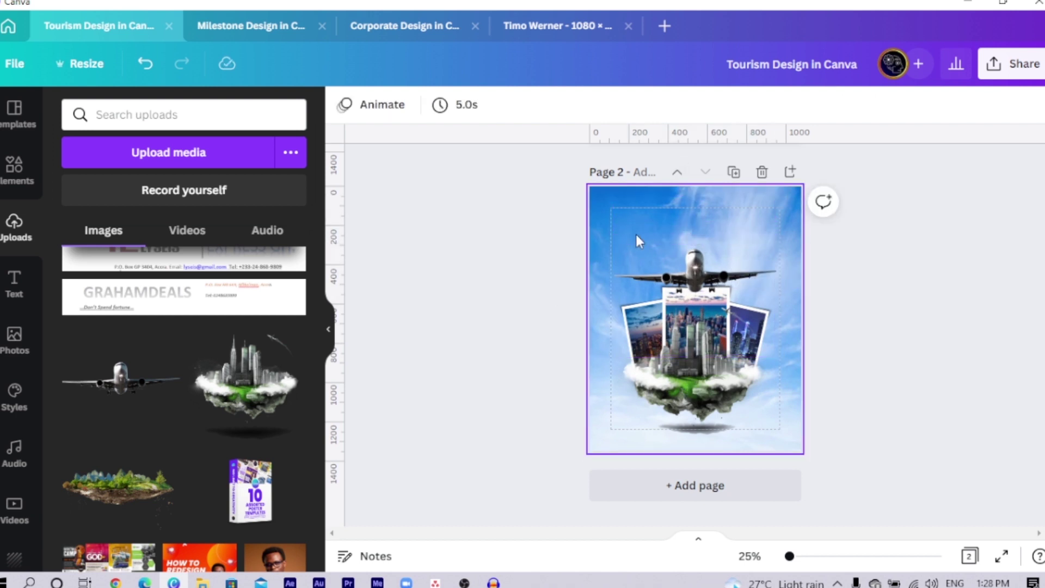
Step: Paste the 'All Around the World' and 'TOURISM' texts from page 1 onto page 2, nudged slightly down
scroll(636, 234, up, 5)
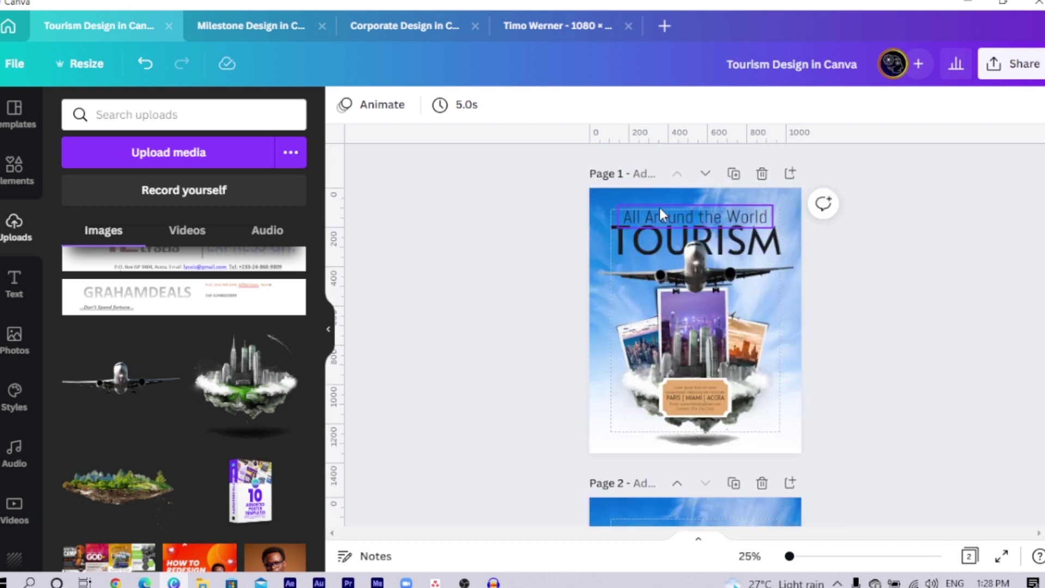
click(656, 215)
click(620, 259)
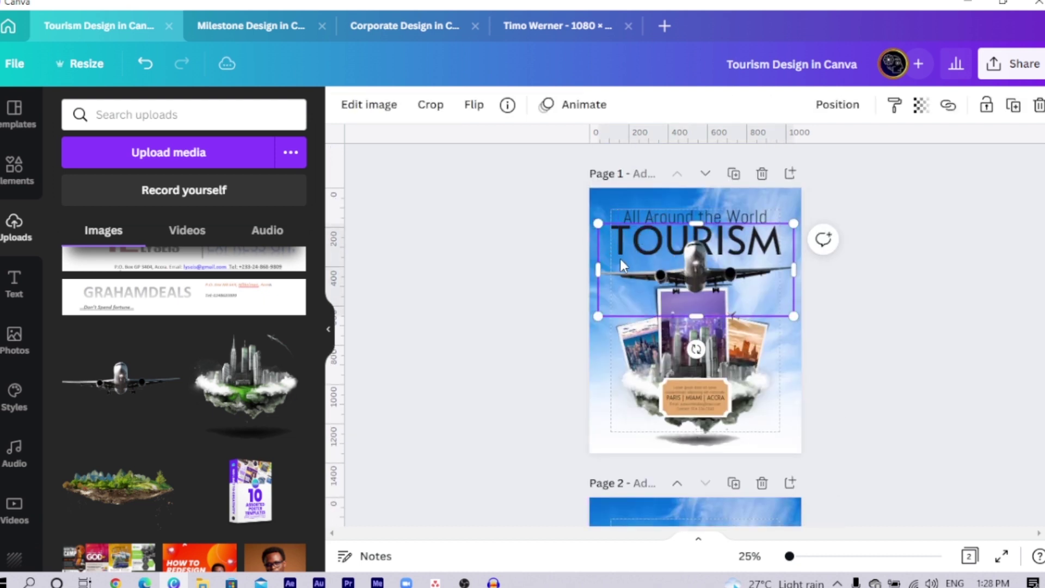
click(627, 240)
shift+click(655, 205)
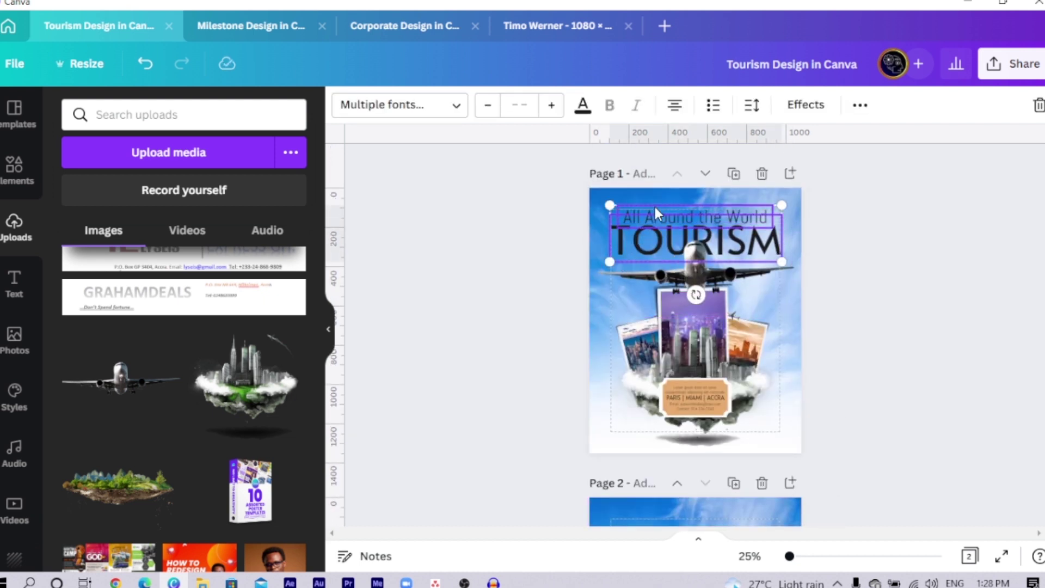
scroll(654, 204, down, 3)
scroll(653, 215, down, 3)
key(ctrl+v)
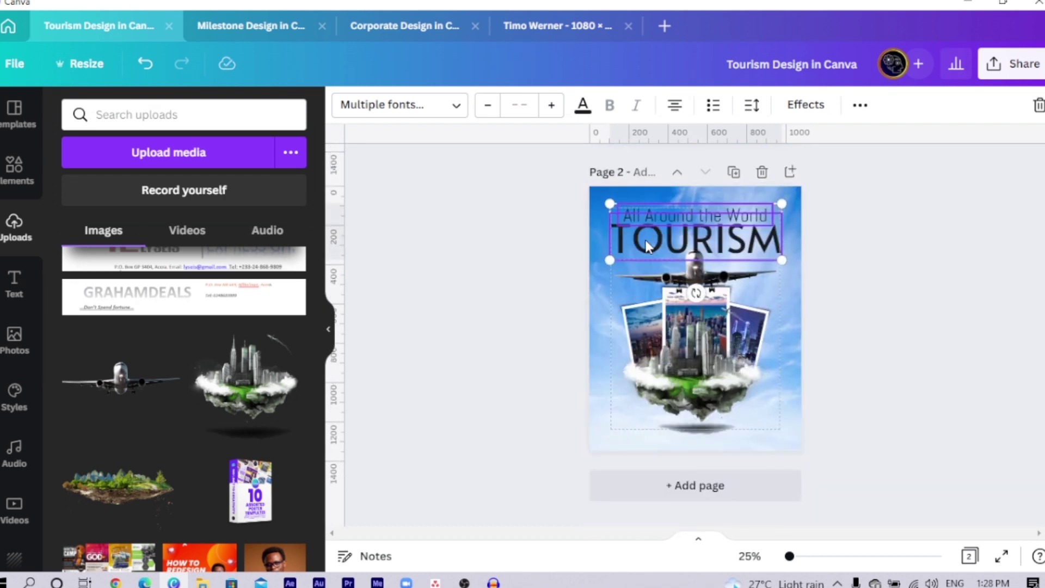
key(shift+Down)
key(shift+Down)
key(shift+Down)
key(shift+Down)
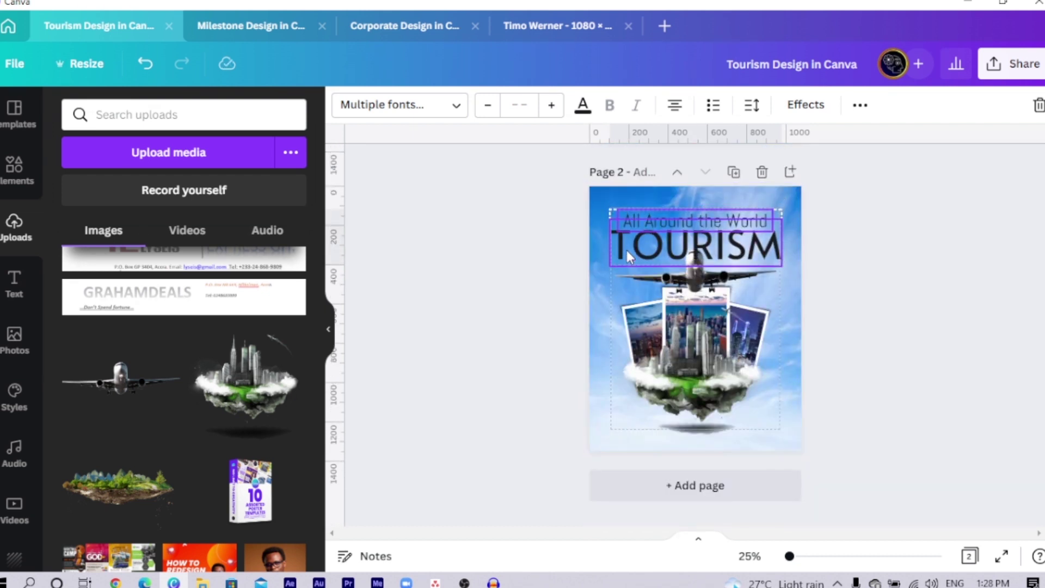
click(567, 271)
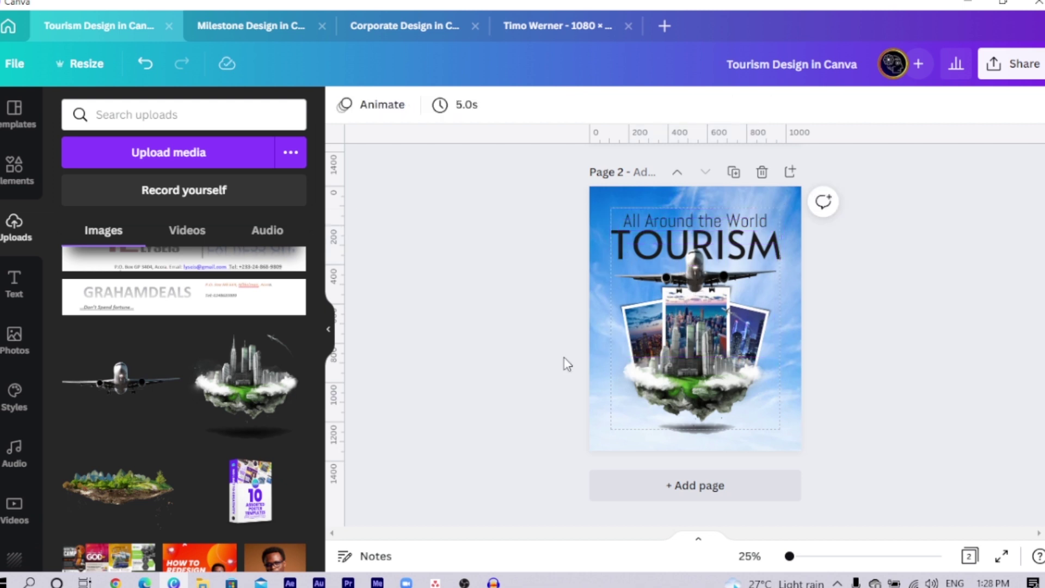
scroll(699, 439, up, 4)
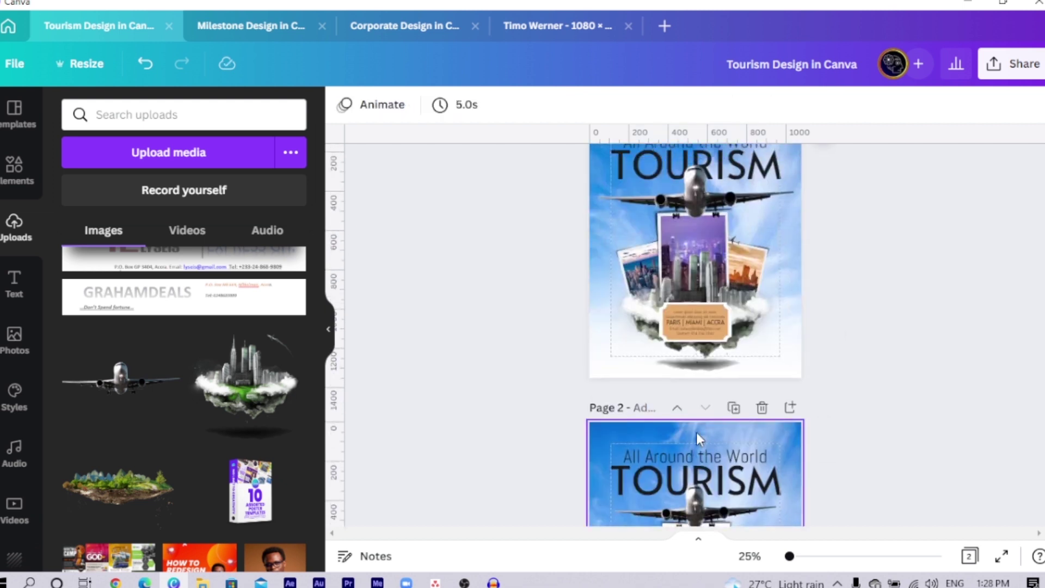
scroll(705, 334, down, 4)
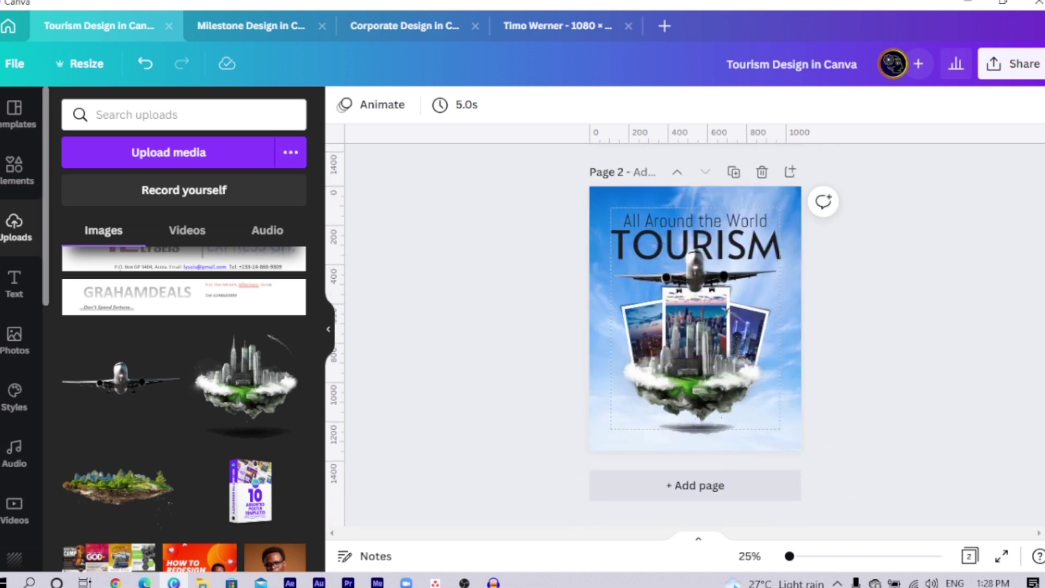
Step: Search Elements graphics for 'tick' and place the plain peach ticket on the floating island's base
click(175, 117)
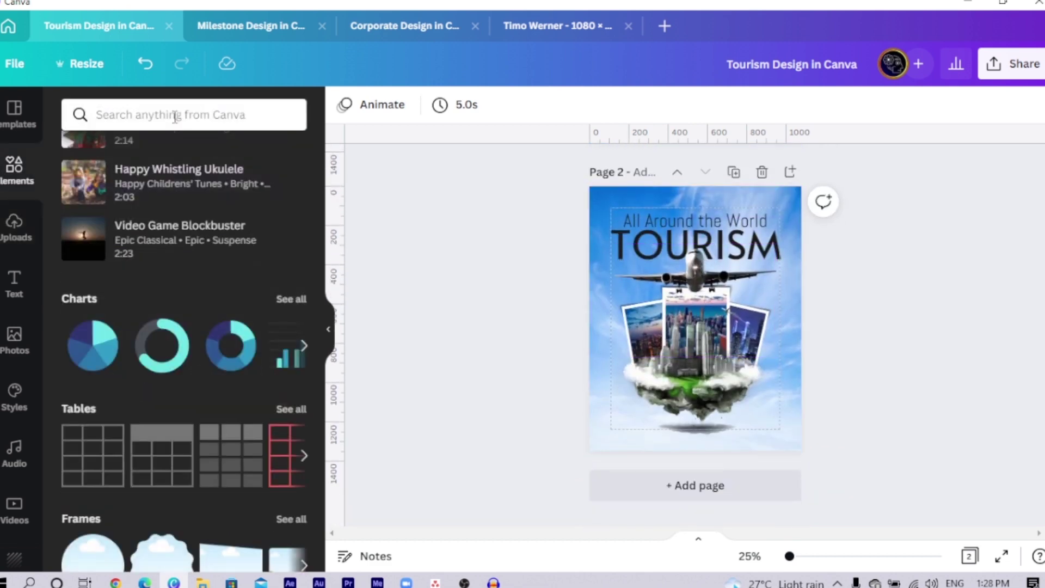
text(ticket)
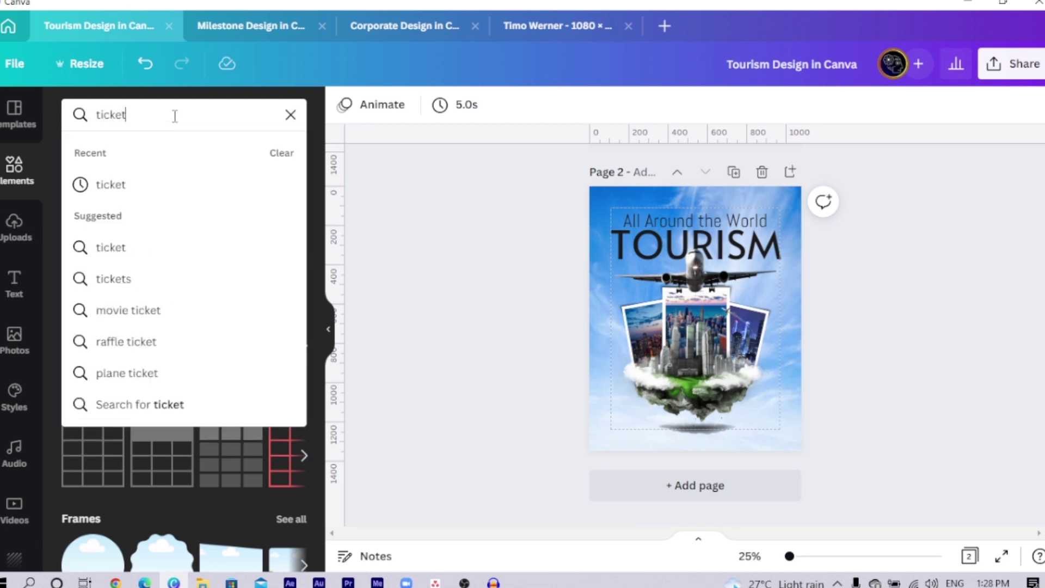
key(Return)
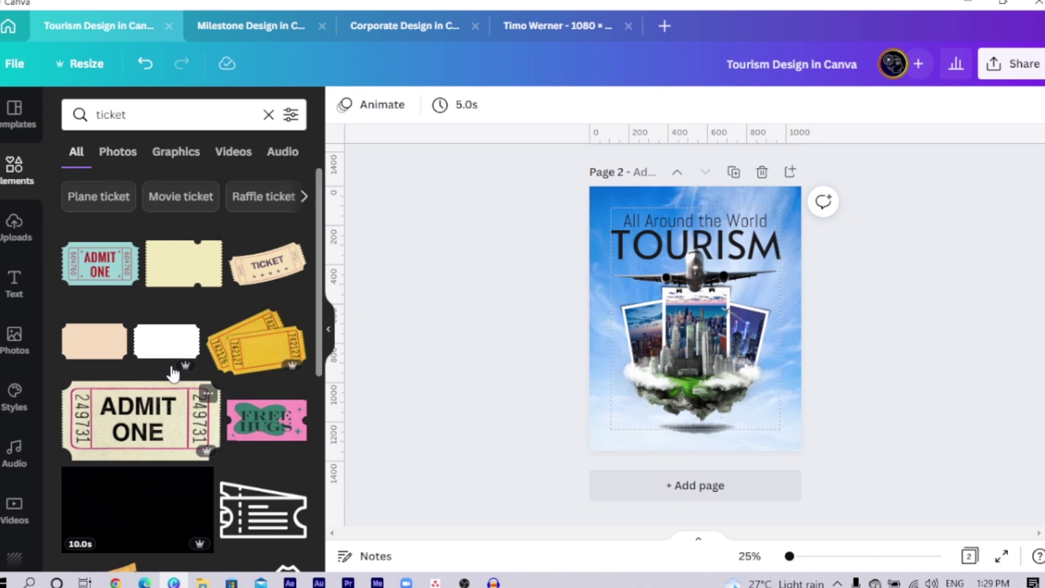
click(182, 162)
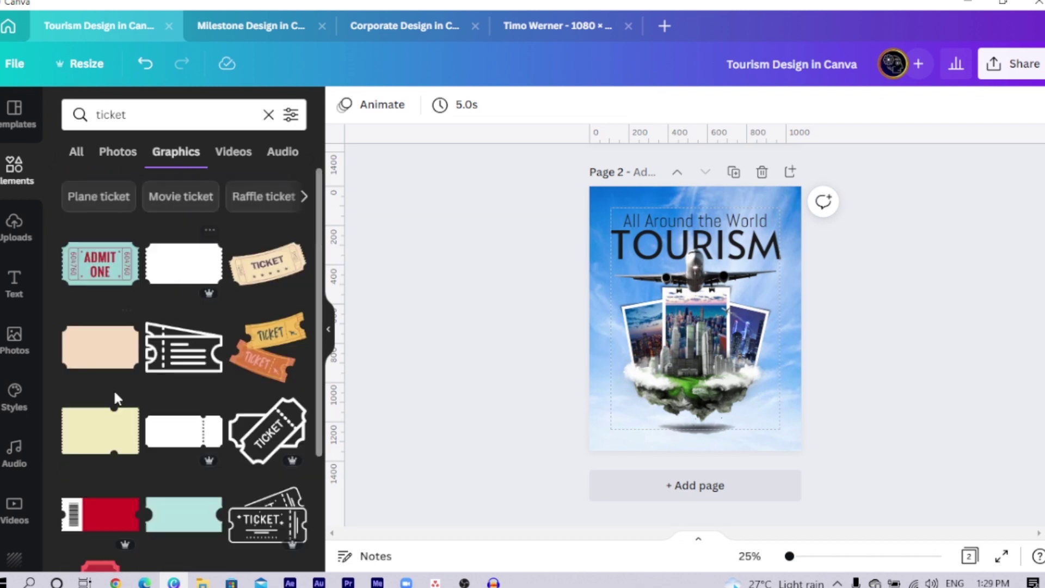
click(100, 347)
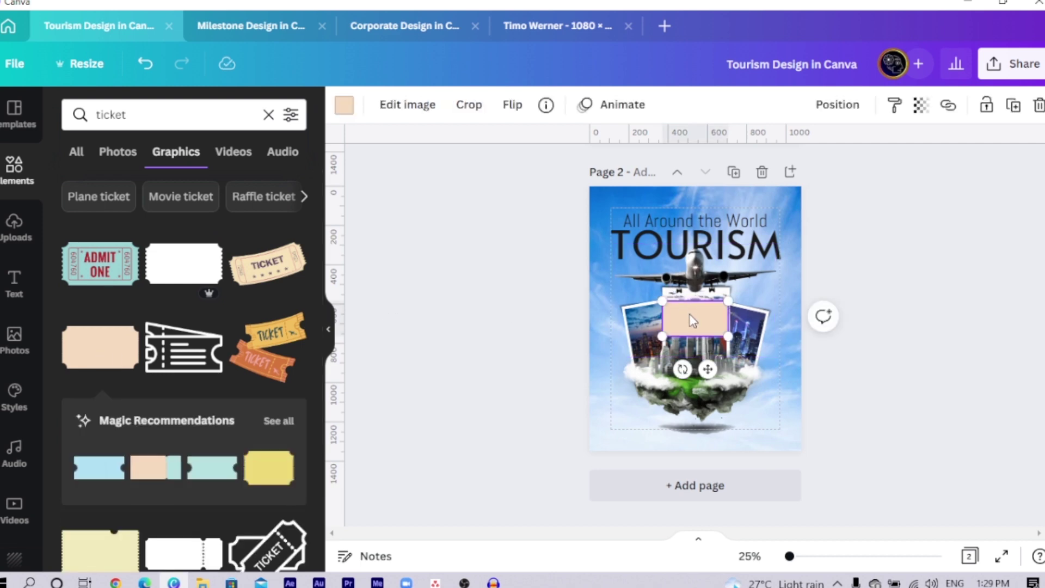
drag(691, 310, 691, 396)
Step: Duplicate the peach ticket, align the copy, and colour it dark red sampled from the buildings
scroll(691, 395, up, 5)
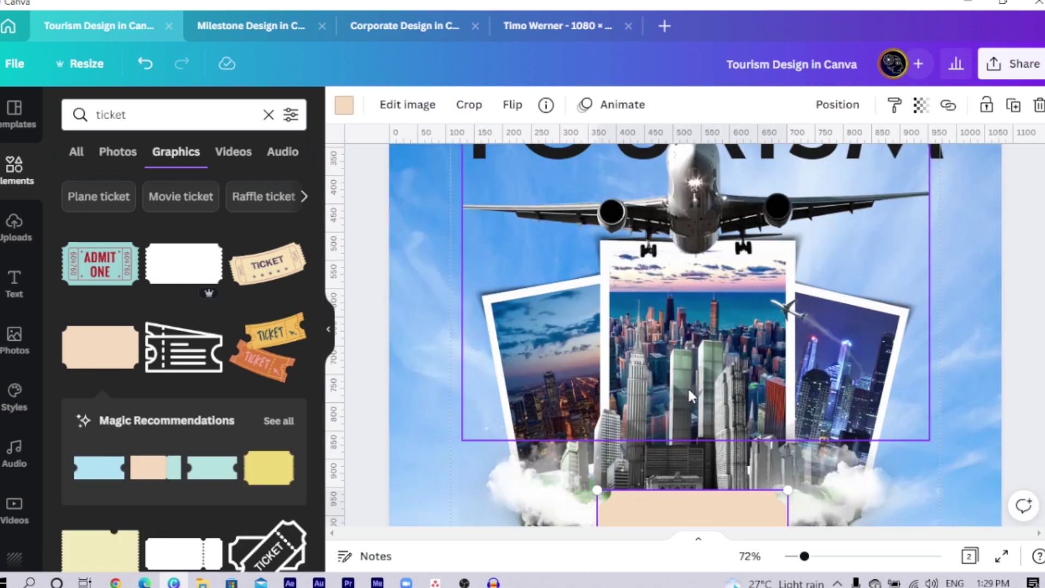
key(ctrl+d)
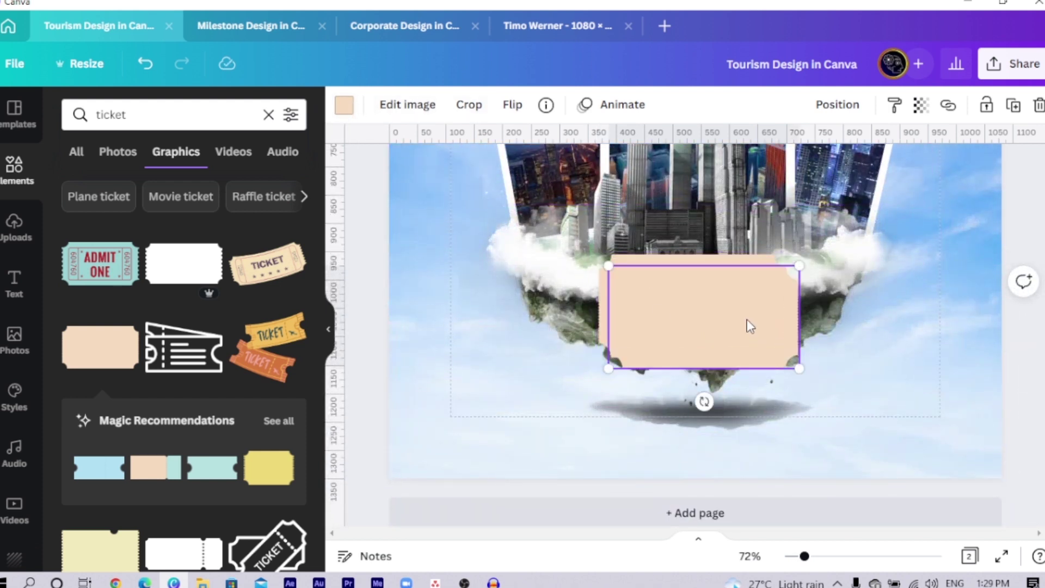
drag(746, 319, 738, 273)
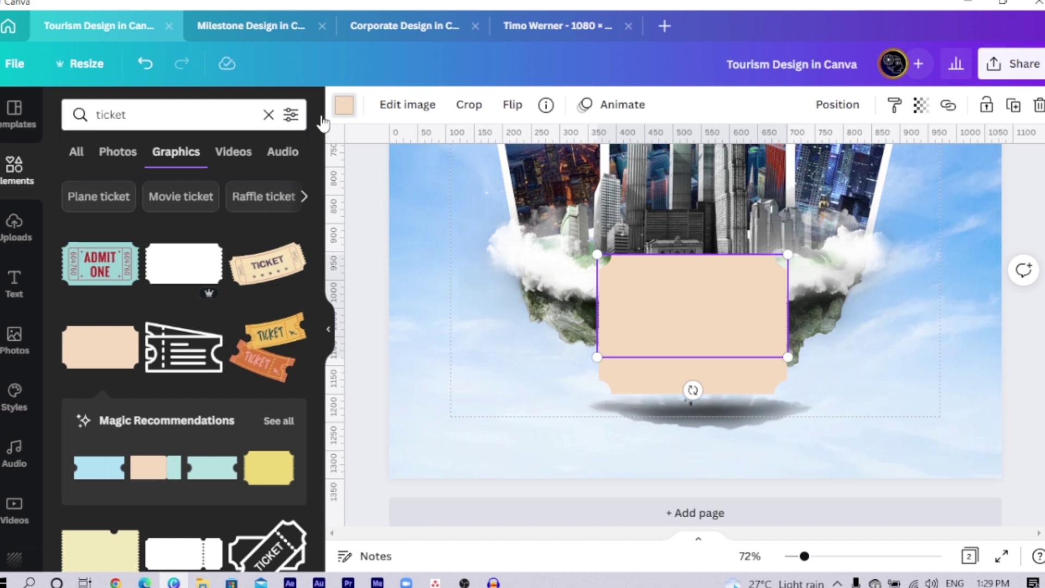
click(77, 230)
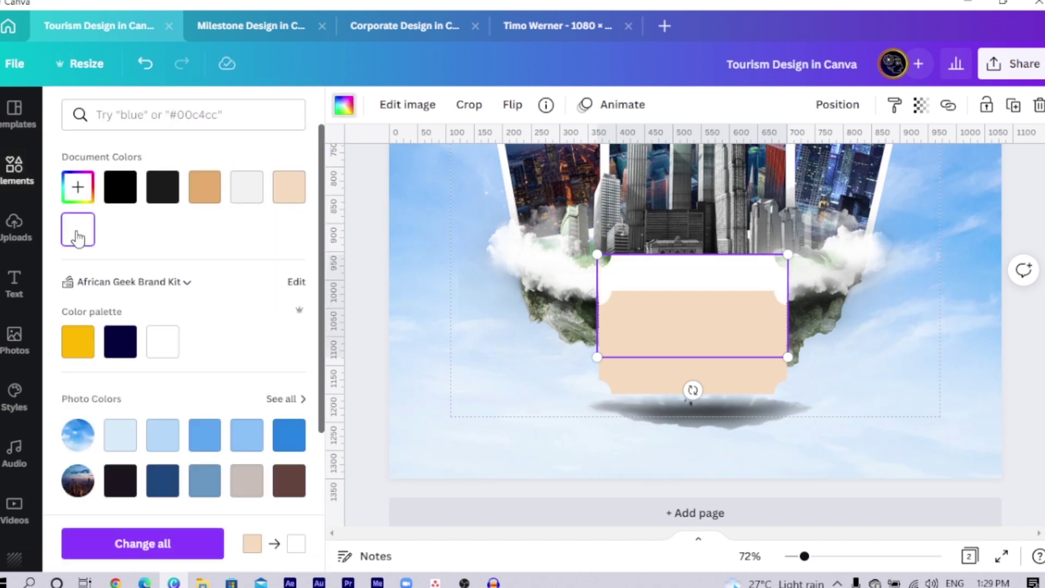
key(ctrl+z)
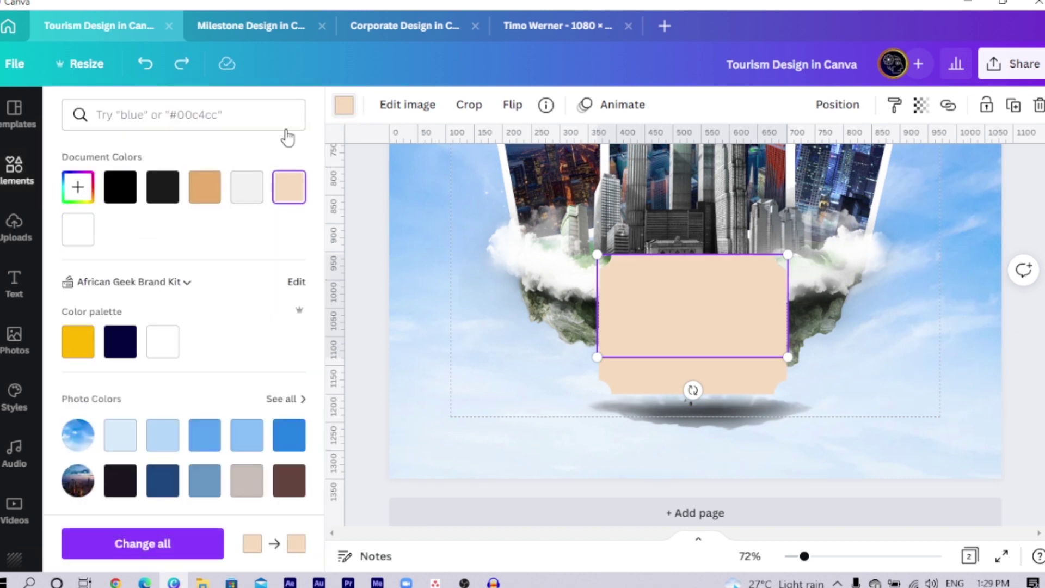
click(81, 198)
click(269, 346)
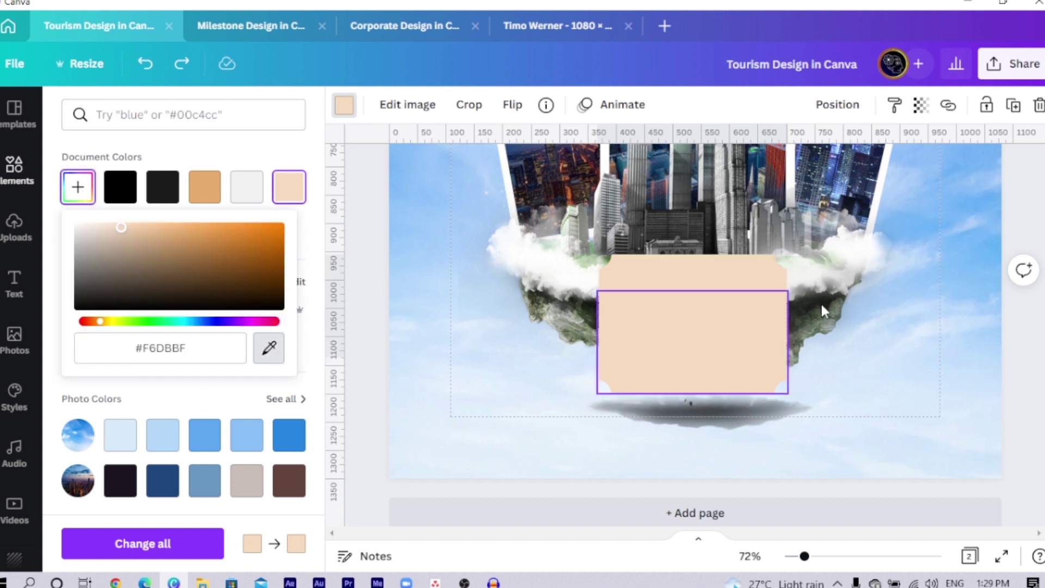
click(775, 166)
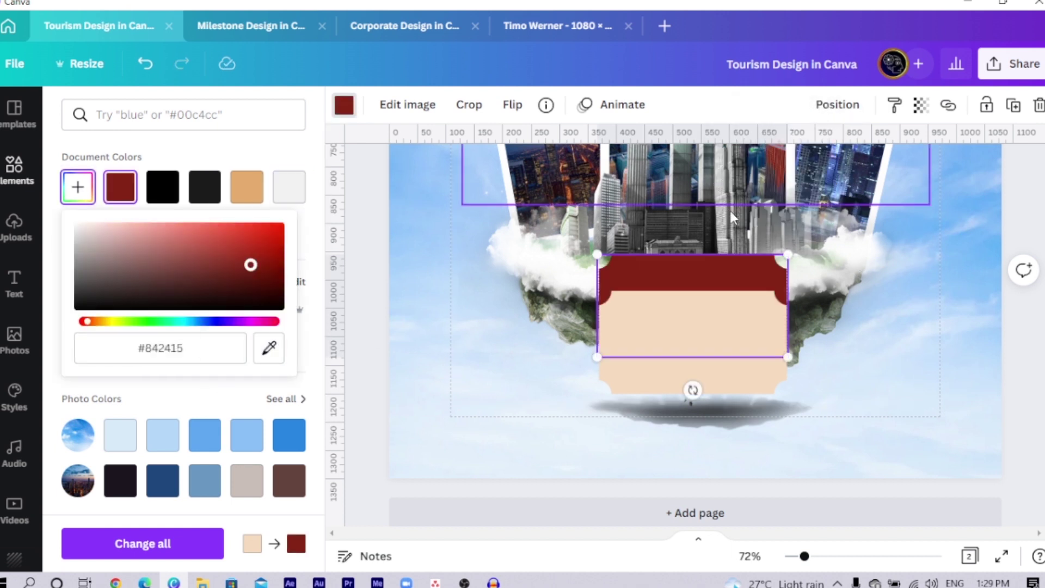
Step: Make the lower peach ticket white
click(693, 383)
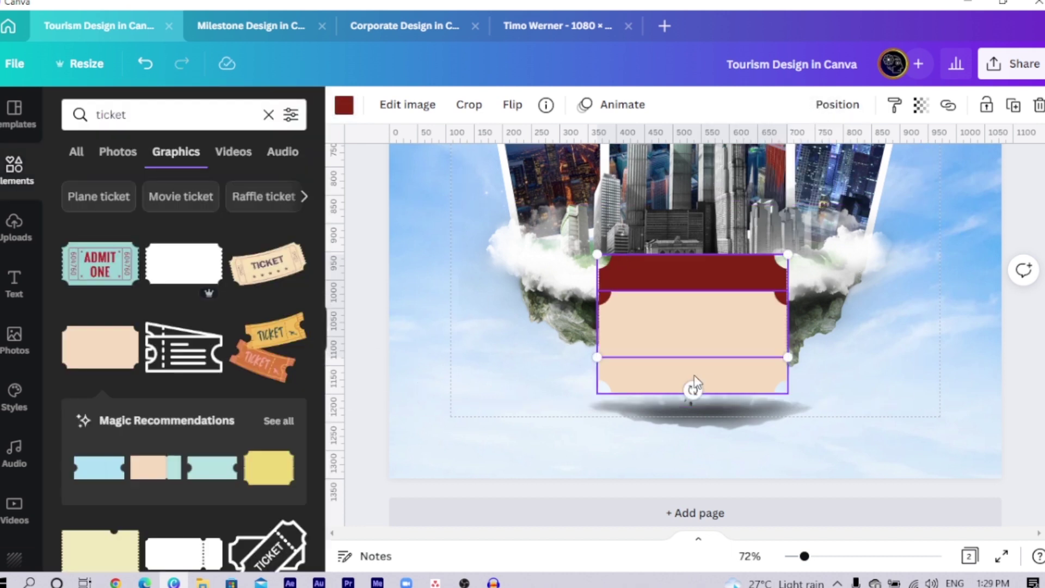
click(344, 105)
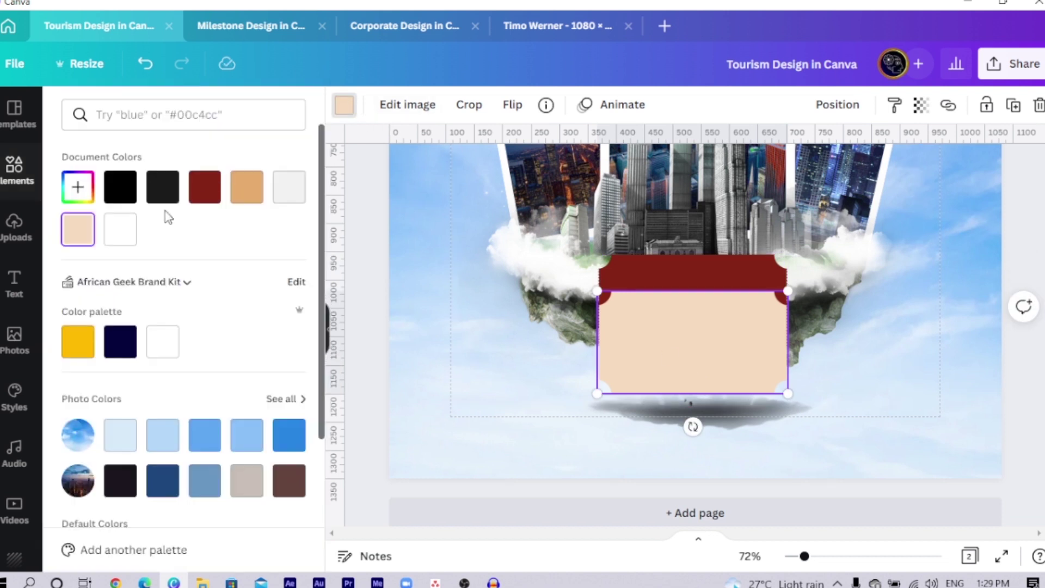
click(120, 230)
Step: Move the white ticket onto the red one and shrink it to 311 × 168, leaving a red border
drag(687, 354, 685, 316)
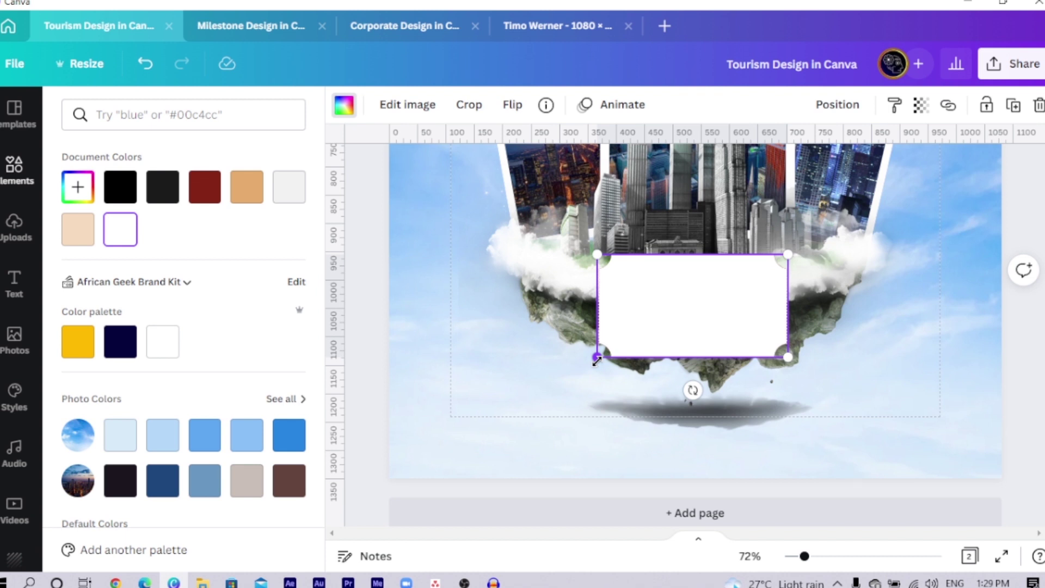
drag(596, 358, 605, 358)
click(396, 315)
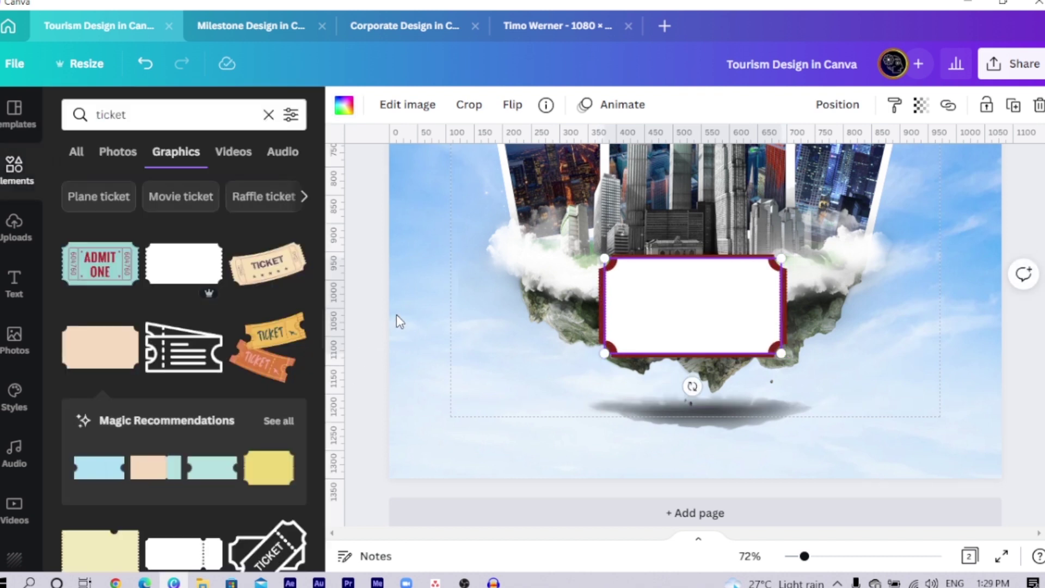
double_click(396, 315)
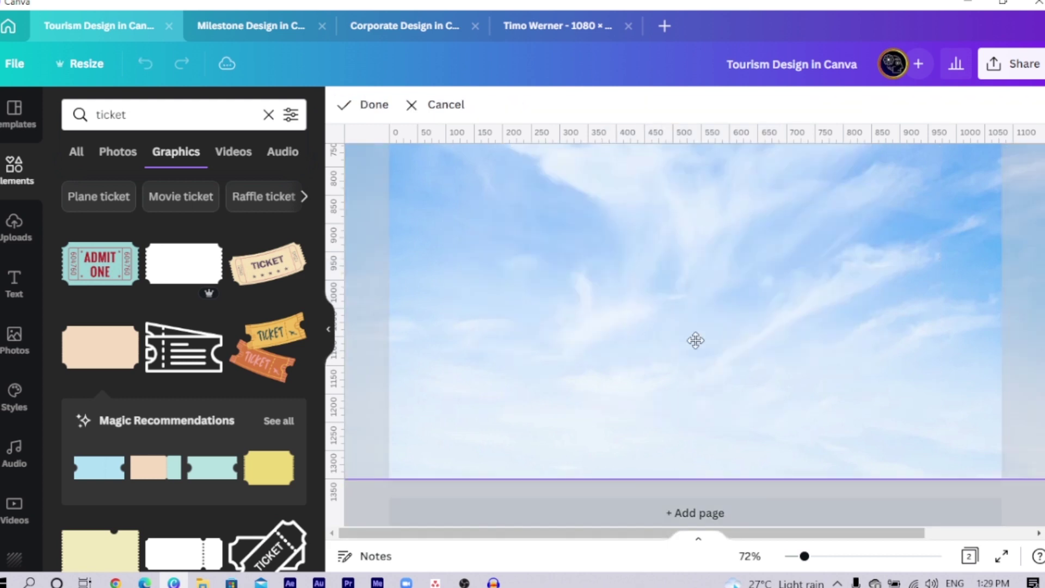
Step: Copy the Lorem ipsum, PARIS | MIAMI | ACCRA and Email/Contact texts onto page 2's ticket
click(428, 105)
scroll(729, 430, up, 5)
scroll(740, 408, down, 8)
scroll(765, 358, up, 5)
click(682, 407)
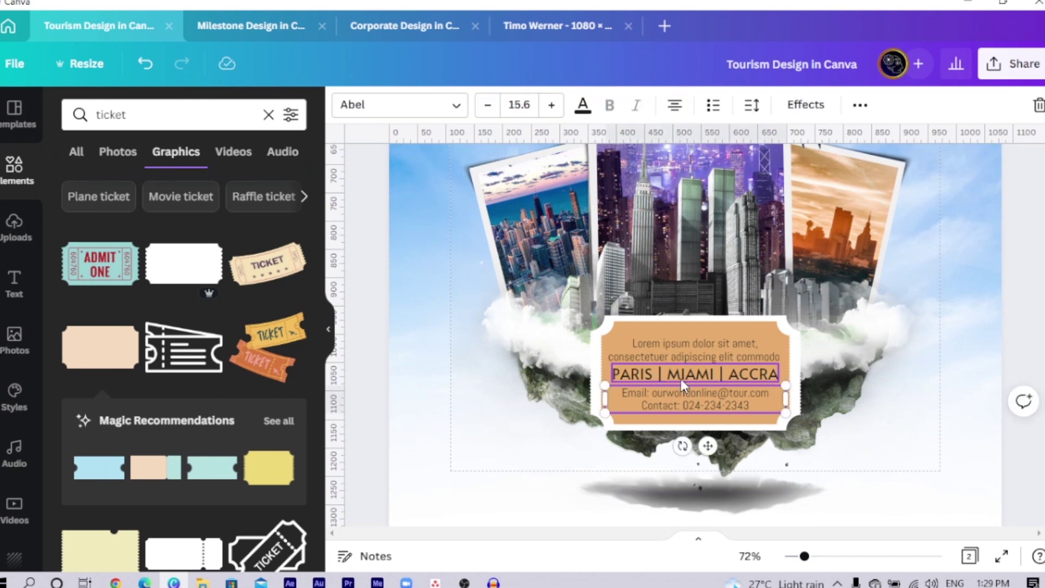
shift+click(681, 377)
shift+click(692, 350)
scroll(694, 351, down, 12)
key(ctrl+v)
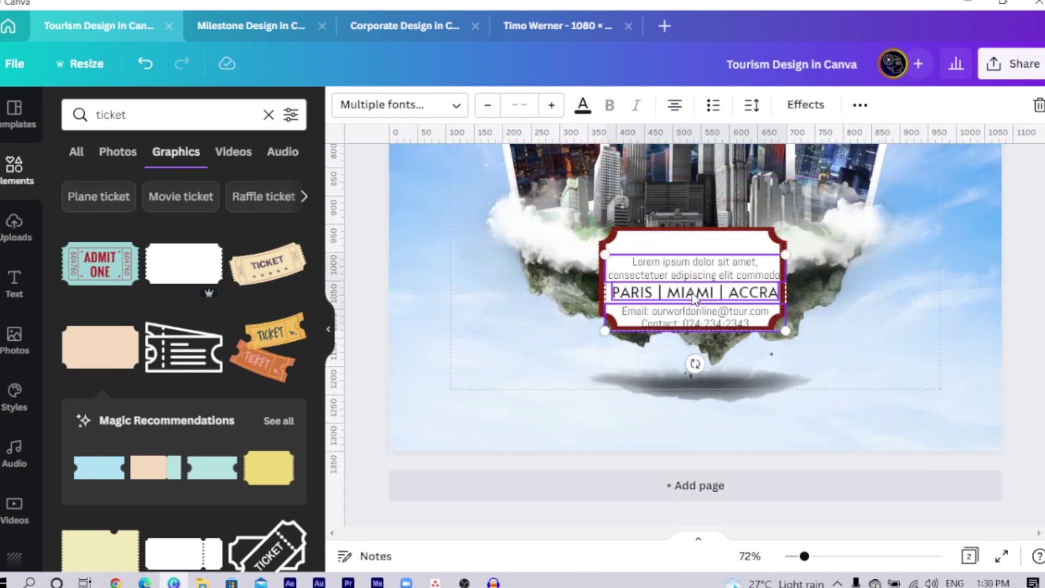
key(shift+Up)
key(shift+Up)
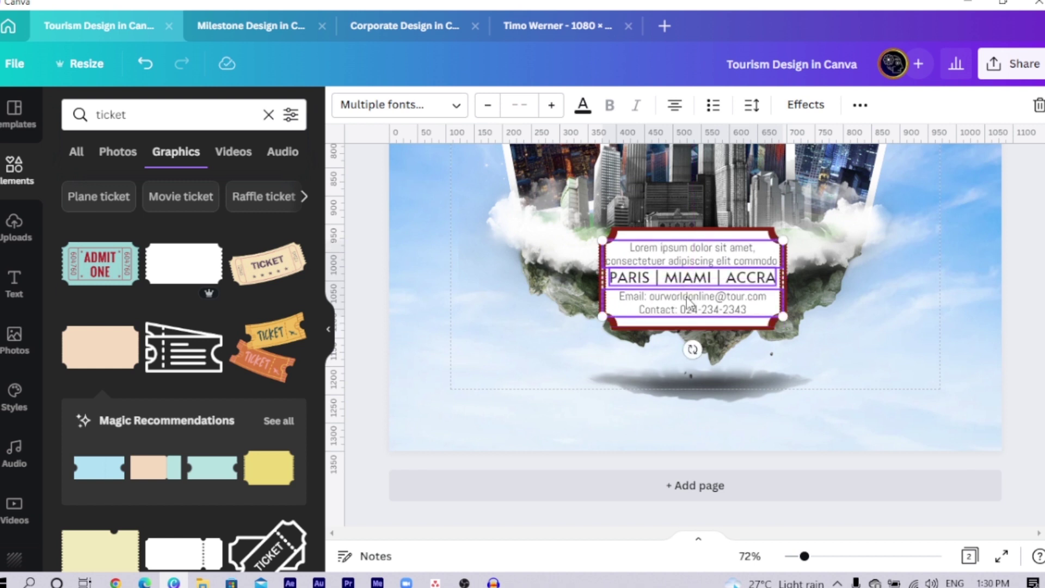
scroll(689, 305, down, 5)
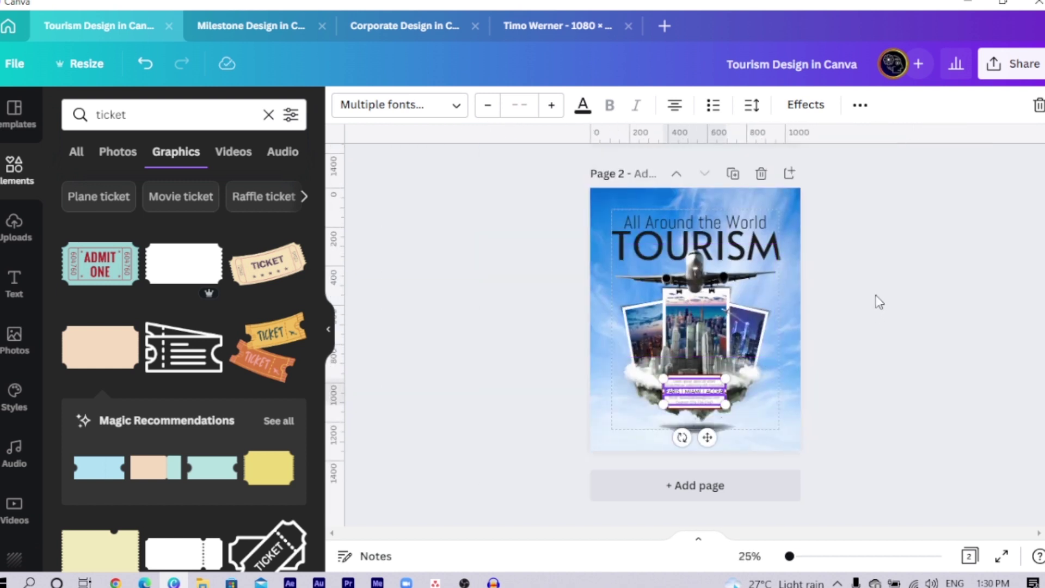
click(879, 306)
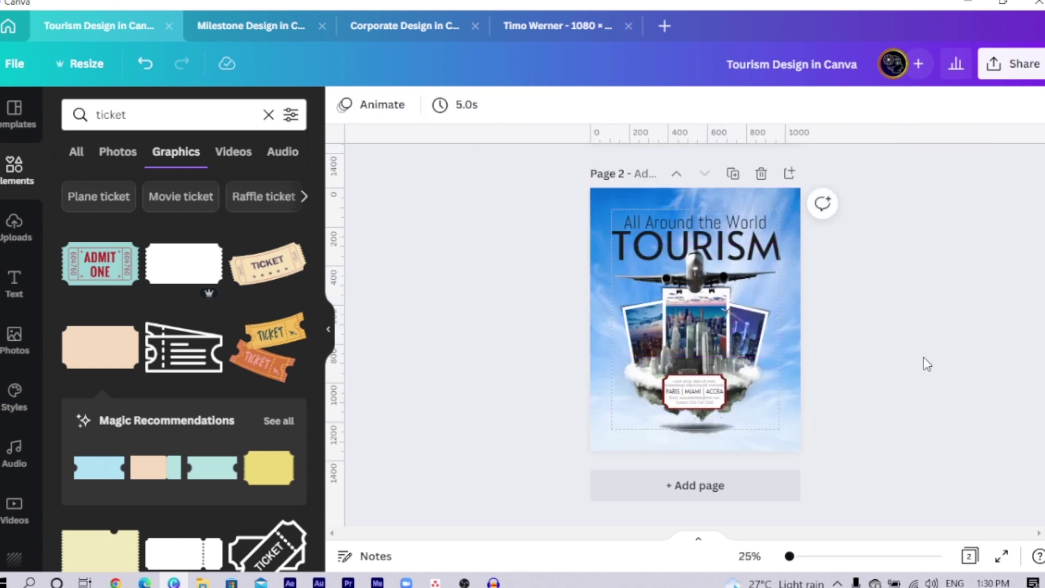